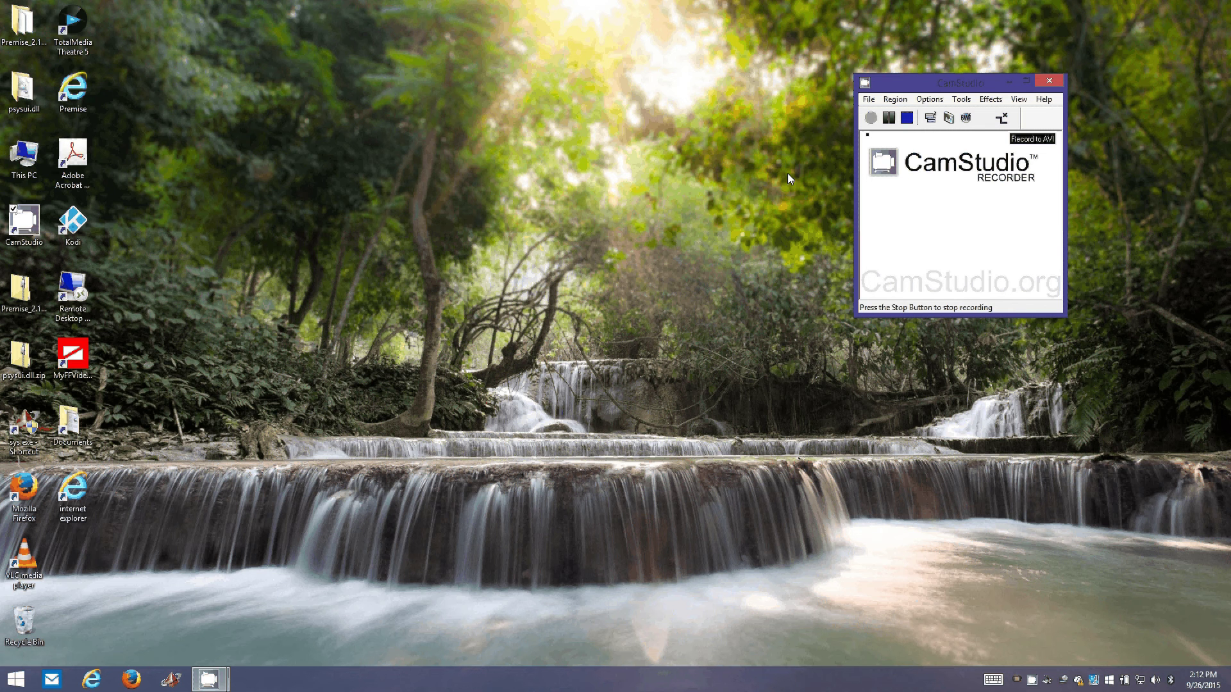
- Launch Premise Home Control Builder from the sys shortcut and choose the Local Computer server
key(F12)
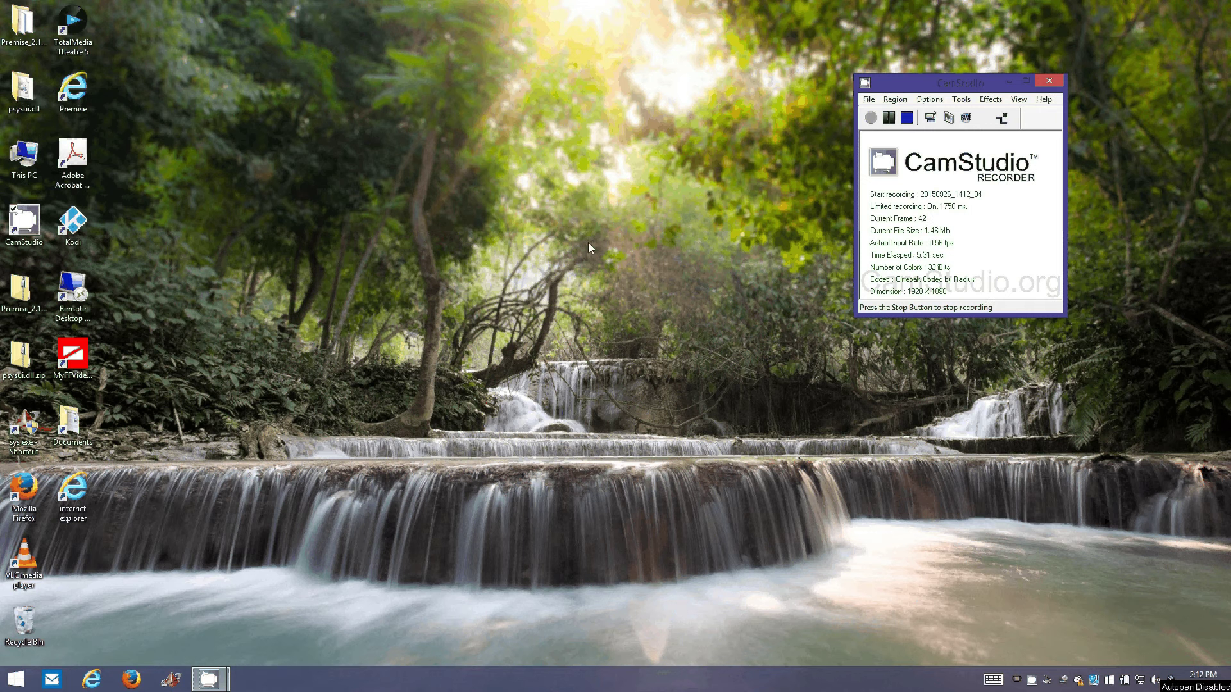
click(24, 420)
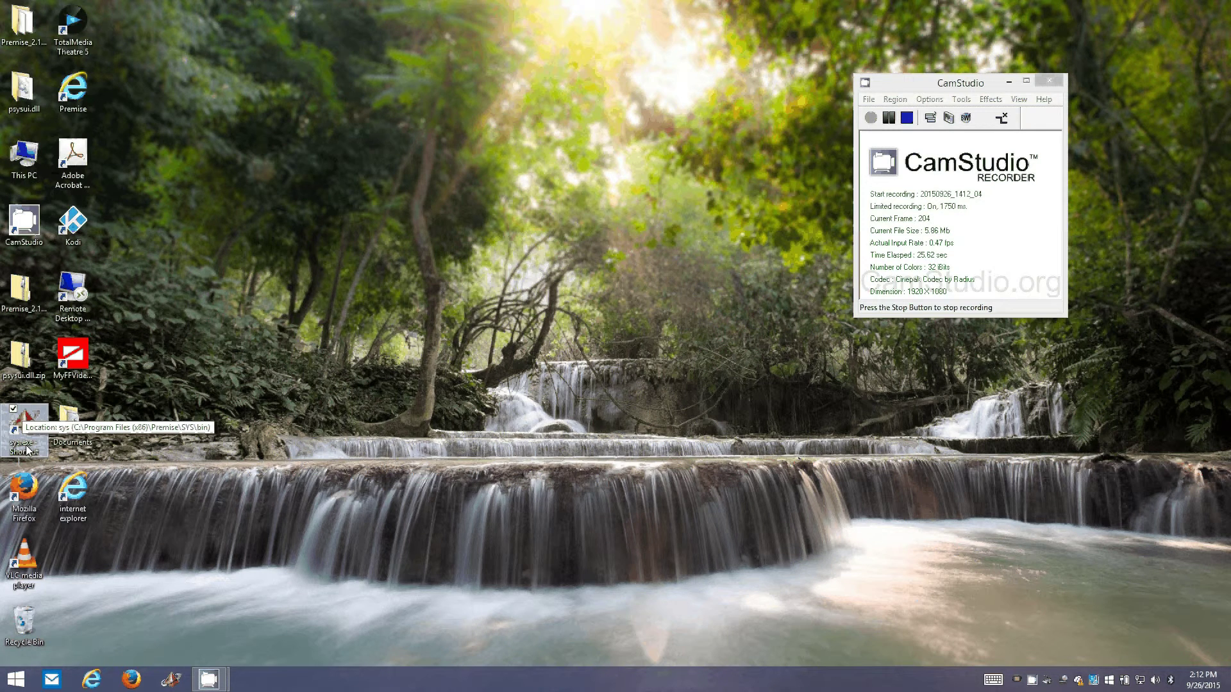
double_click(27, 451)
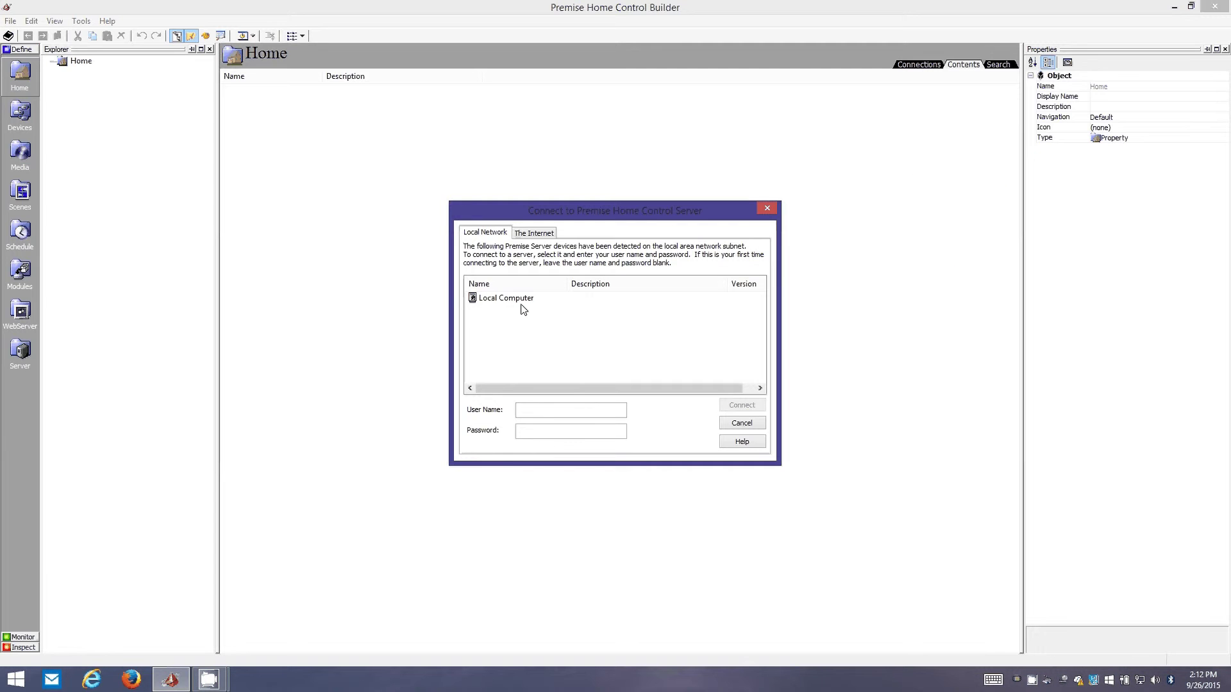
click(513, 300)
click(513, 237)
click(497, 239)
- Connect to the local server and start the Home Wizard at the security step
double_click(497, 301)
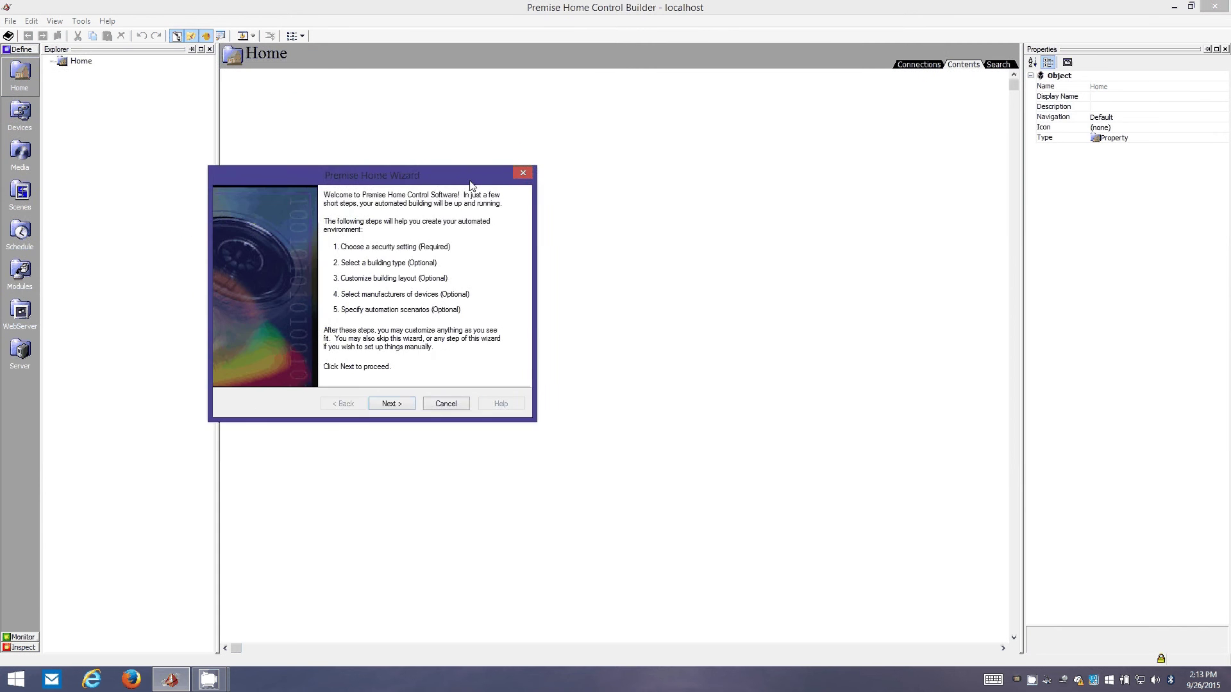
drag(466, 170, 366, 151)
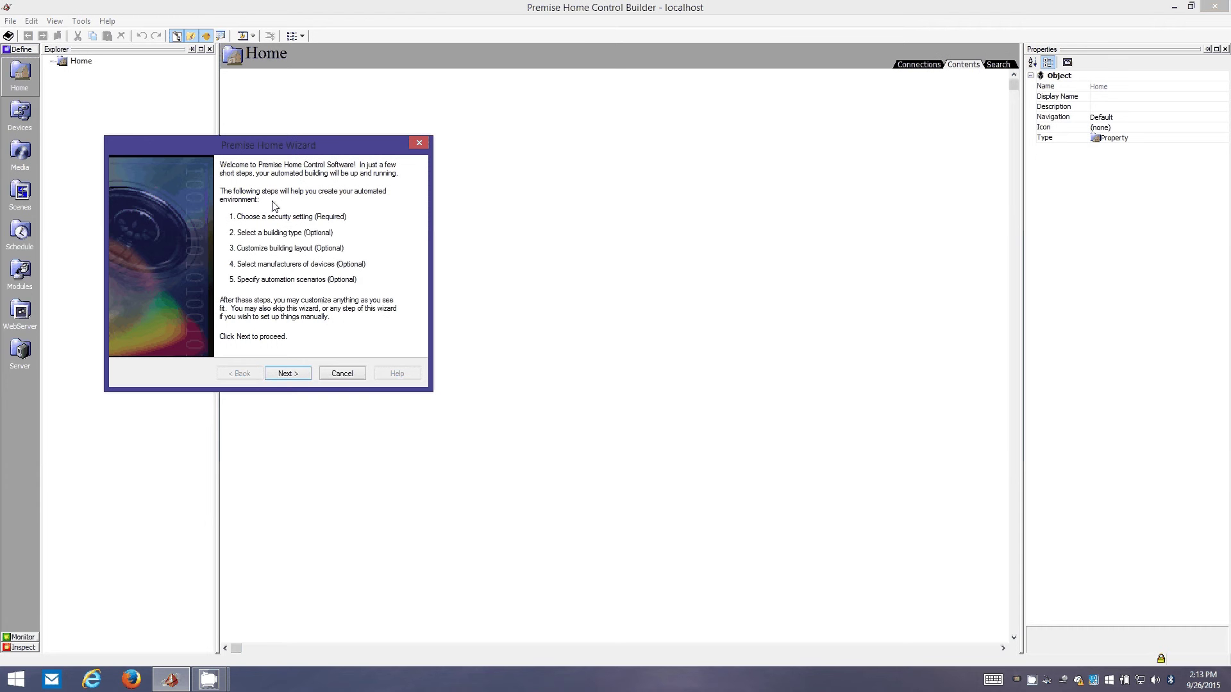
click(286, 374)
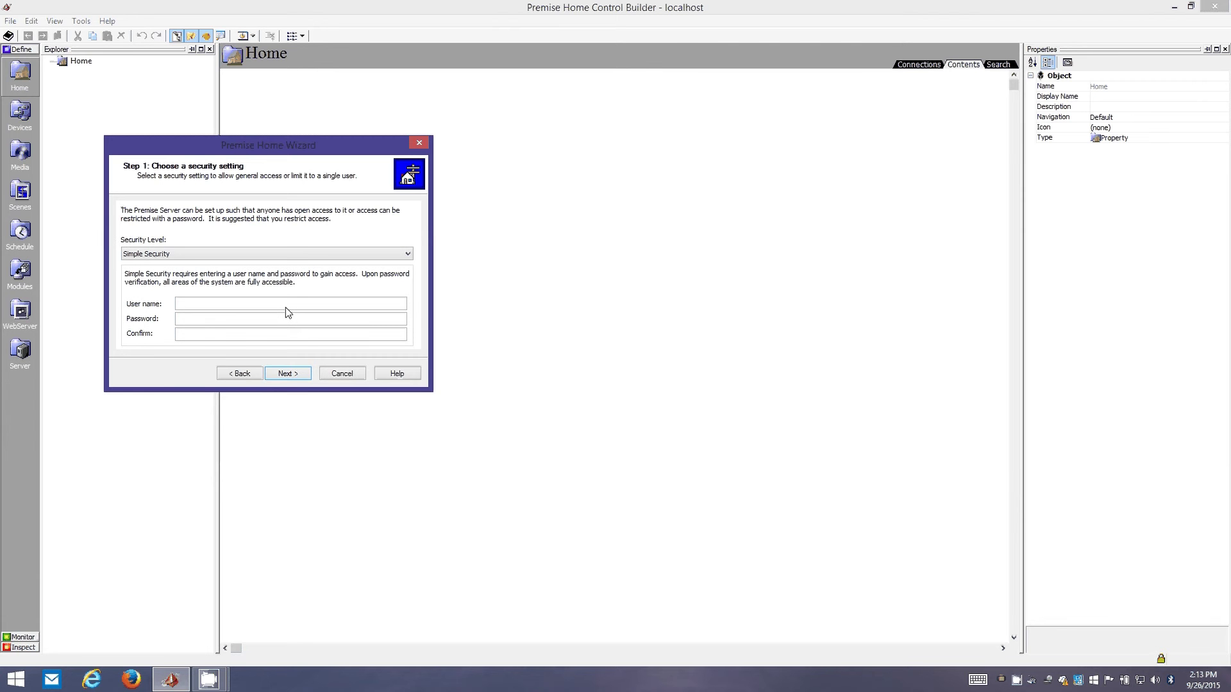
- Enter a user name and a confirmed password for Simple Security
text(etc6849)
key(Tab)
text(*******)
key(BackSpace)
key(BackSpace)
key(BackSpace)
key(BackSpace)
key(BackSpace)
key(BackSpace)
key(BackSpace)
text(*******)
key(Tab)
text(*******)
key(Return)
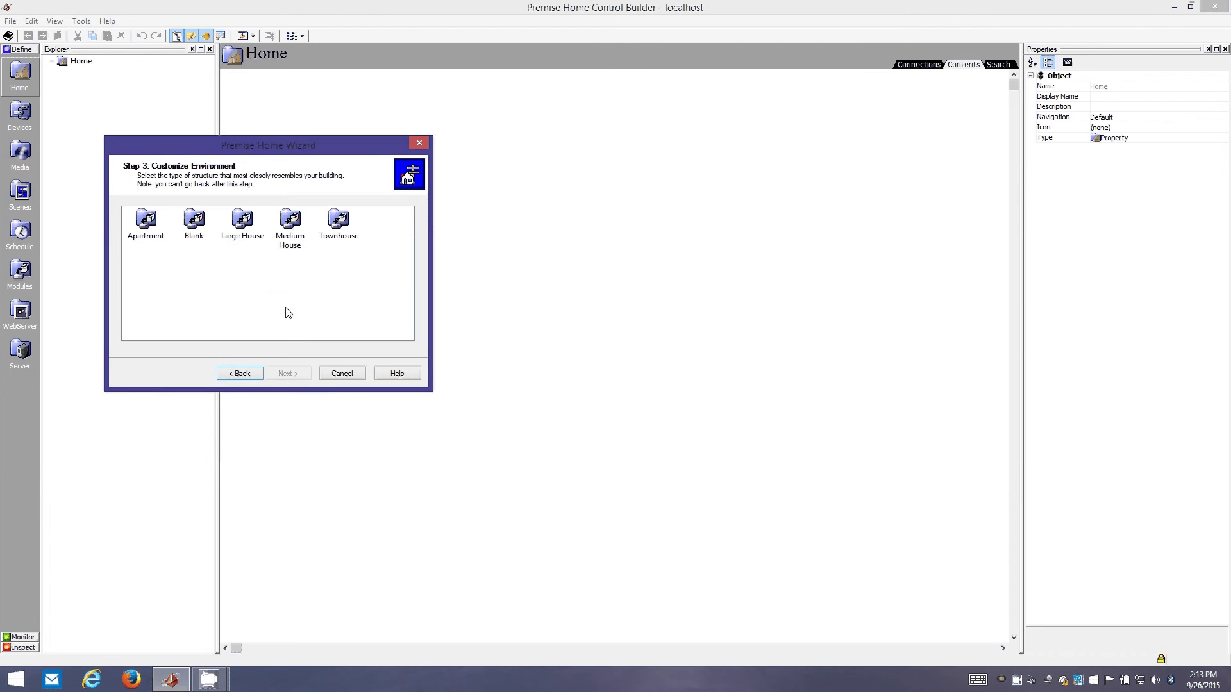
- Choose the Apartment layout and uncheck DoorLock, EntryCamera and EntryRequest in its equipment
click(147, 225)
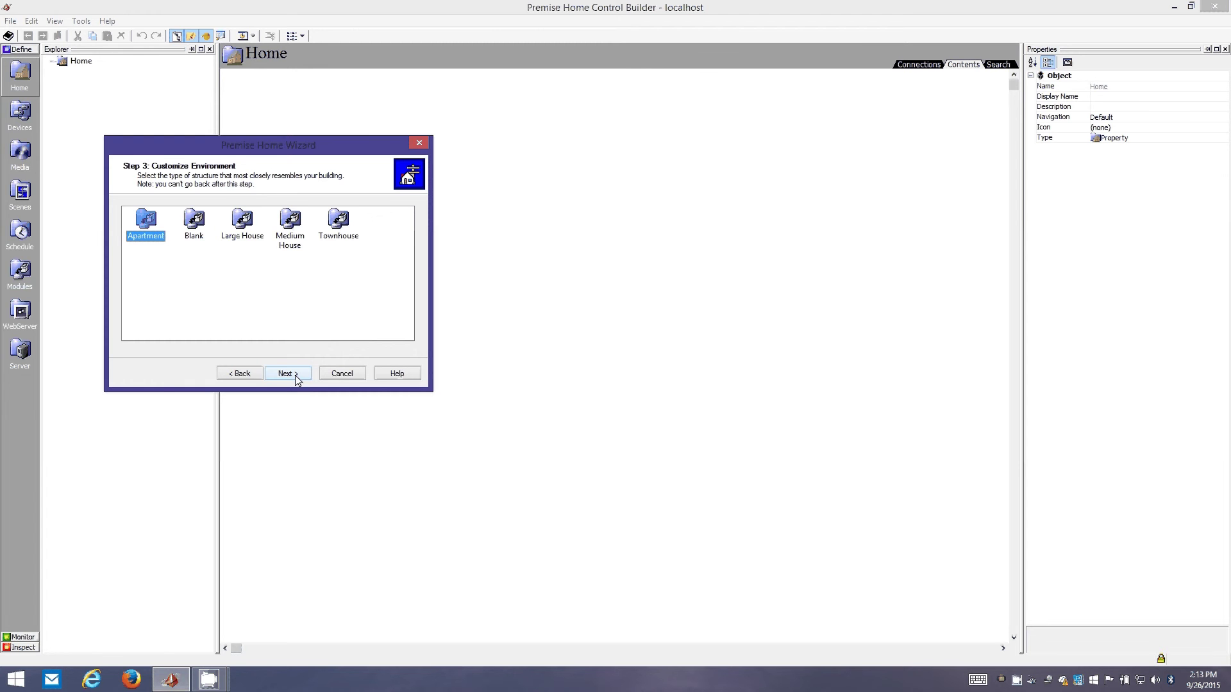
click(295, 376)
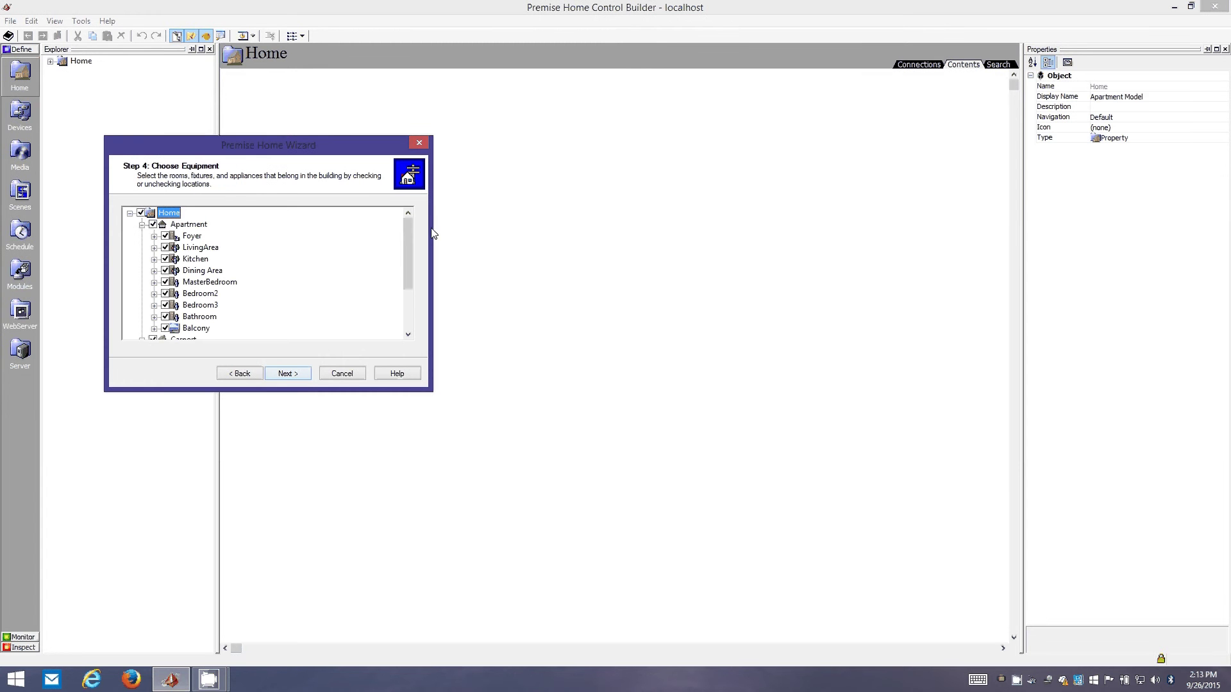
drag(404, 242, 407, 306)
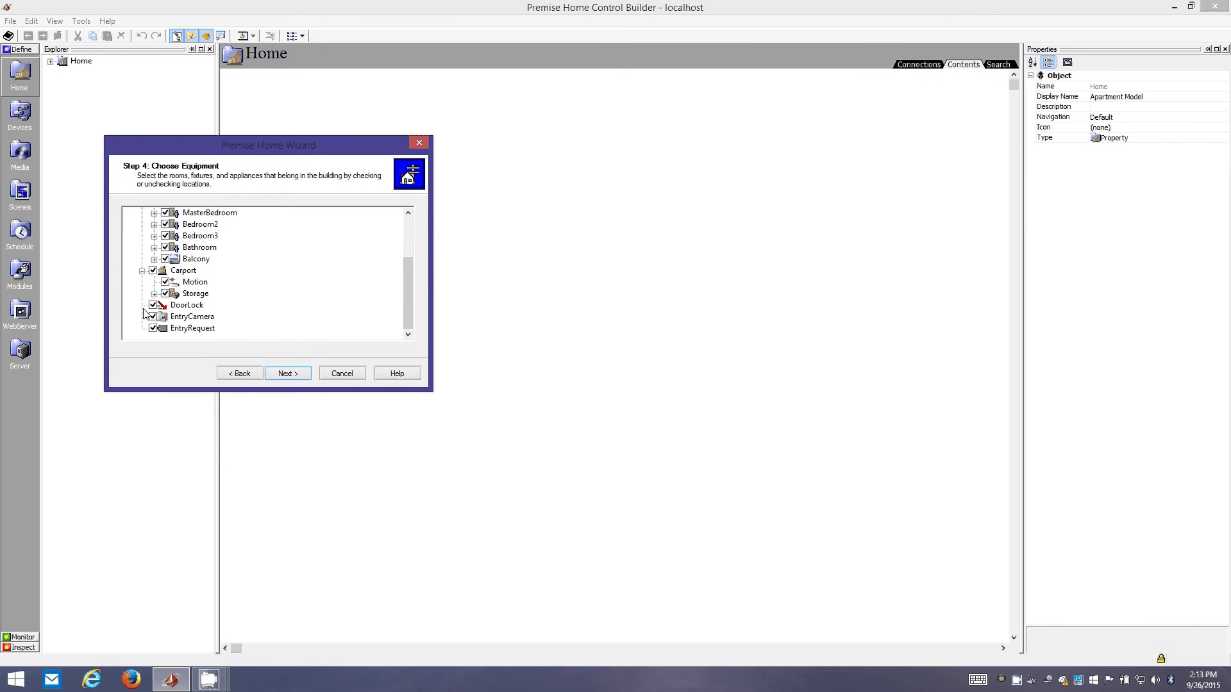
click(159, 307)
click(153, 306)
click(153, 317)
click(153, 329)
- Tick Lantronix and X10_Devices in the Step 6 manufacturer list
click(287, 374)
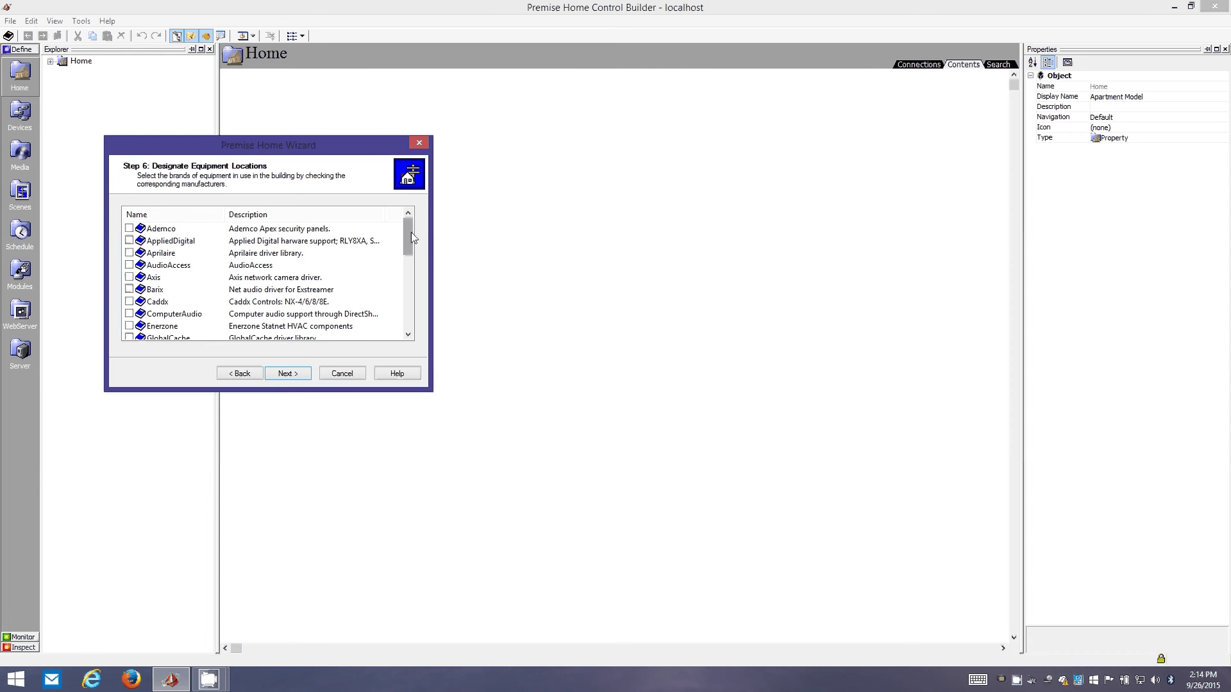
drag(411, 232, 408, 318)
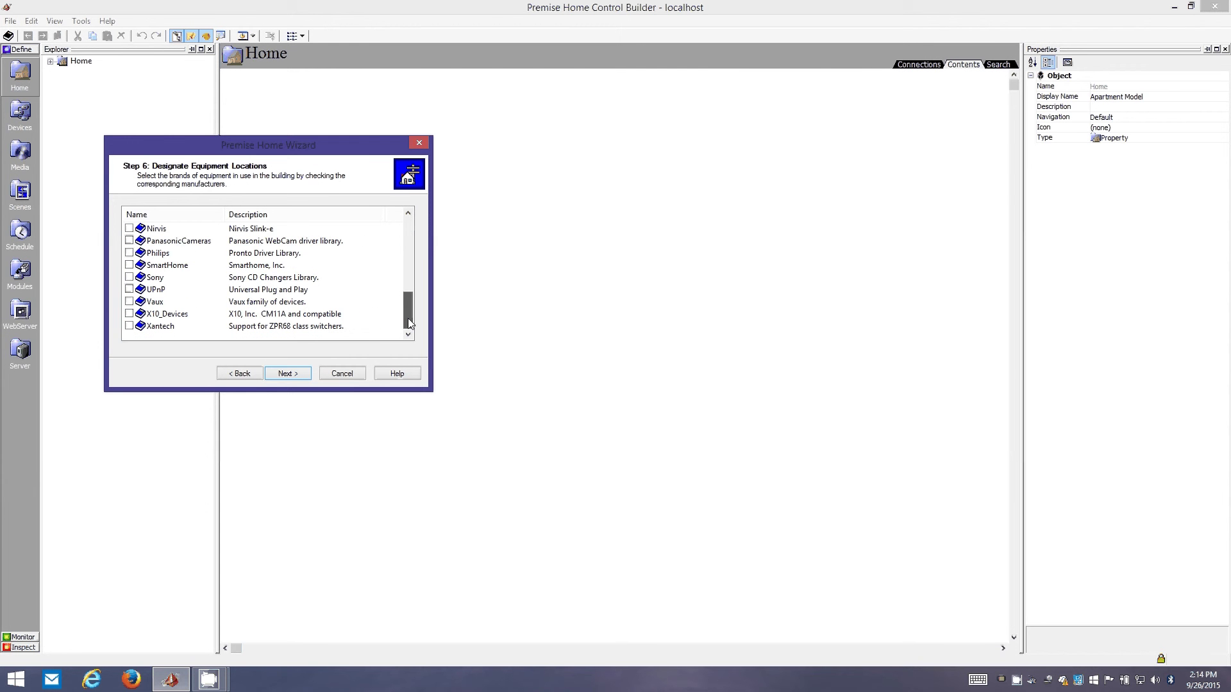
click(130, 314)
drag(407, 306, 407, 281)
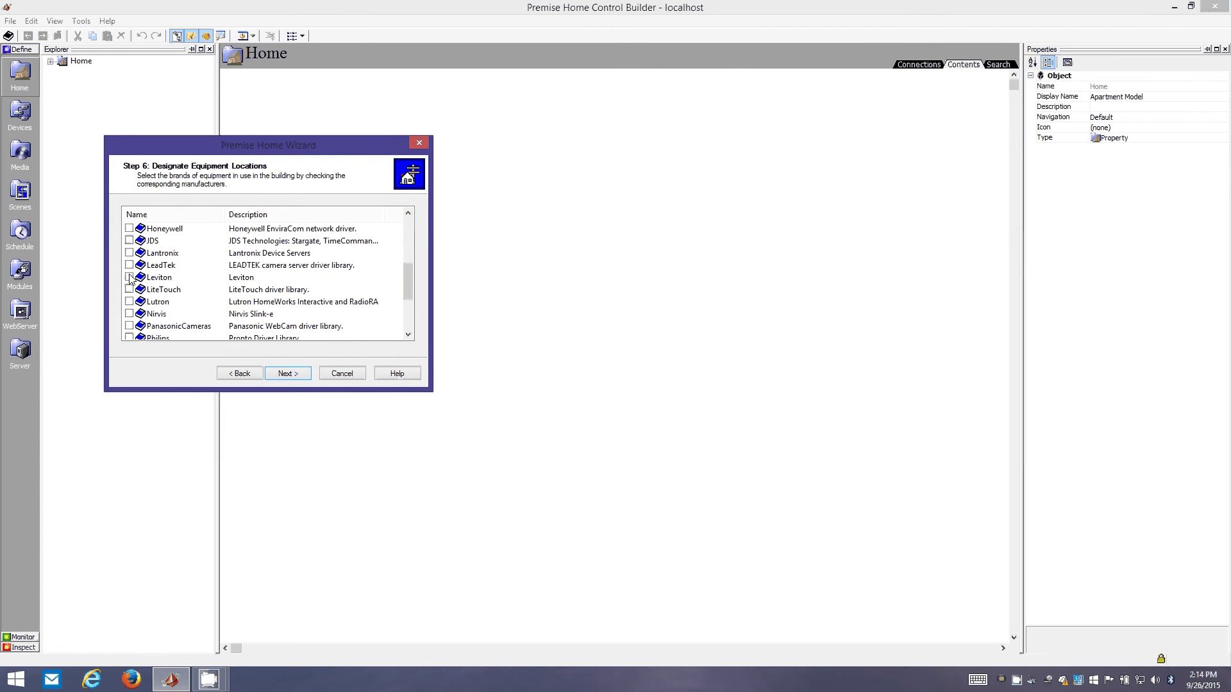
click(130, 253)
scroll(173, 302, down, 3)
click(130, 314)
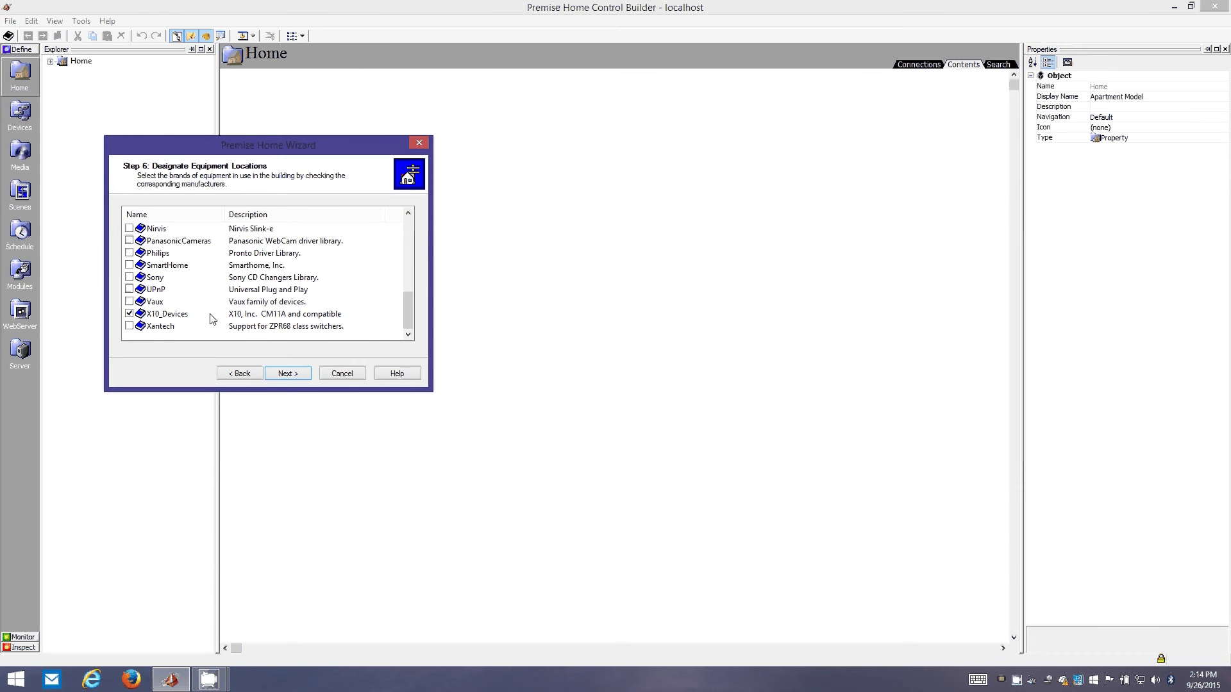
scroll(205, 319, up, 1)
scroll(204, 318, down, 1)
scroll(227, 314, up, 2)
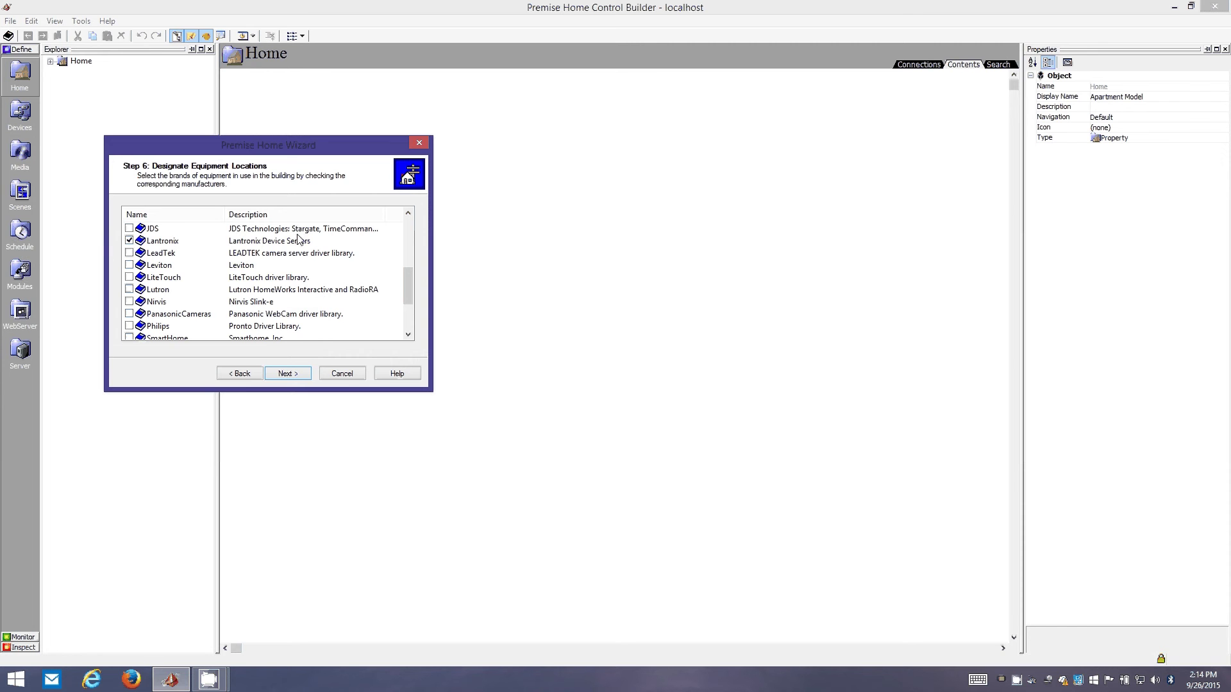
drag(409, 283, 409, 264)
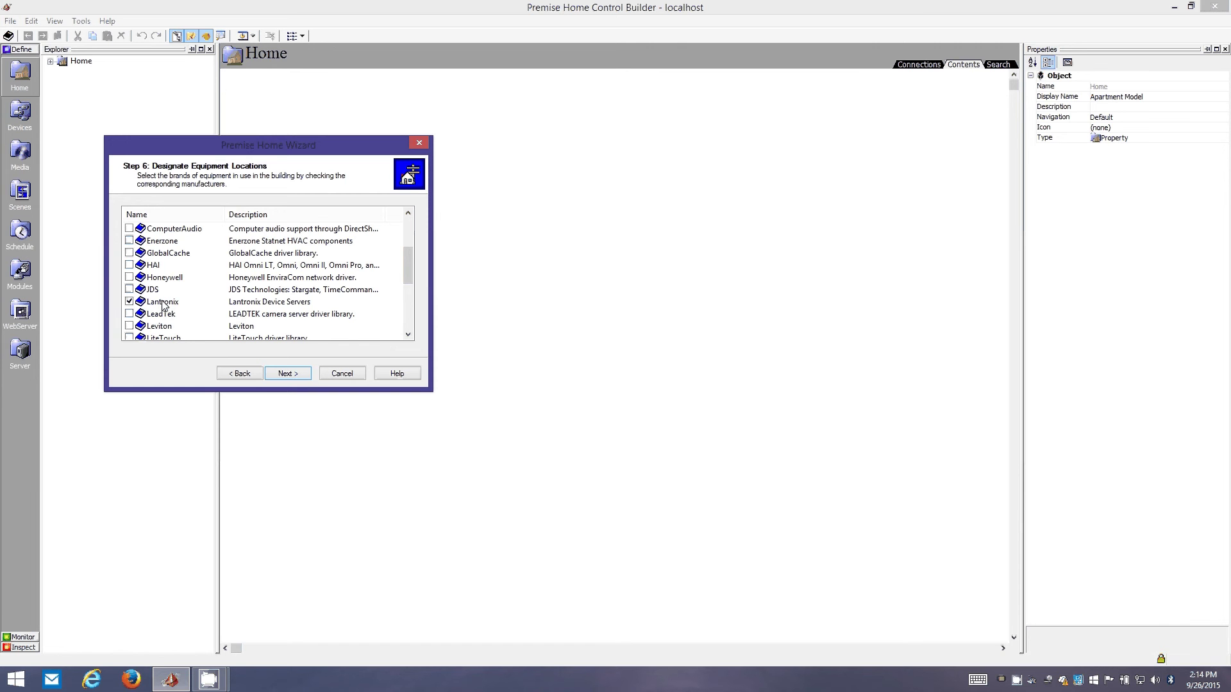
- Also tick GlobalCache and ComputerAudio, undoing an accidental Caddx tick
scroll(213, 239, up, 1)
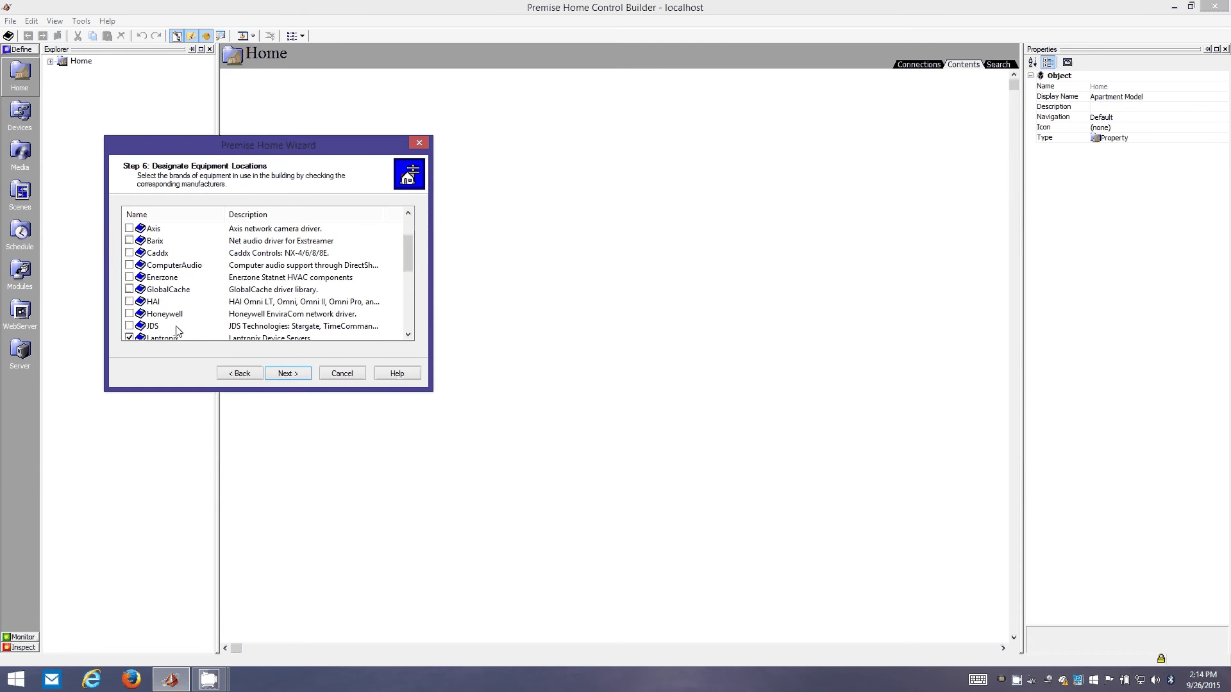
scroll(180, 332, down, 1)
scroll(176, 314, up, 1)
click(164, 292)
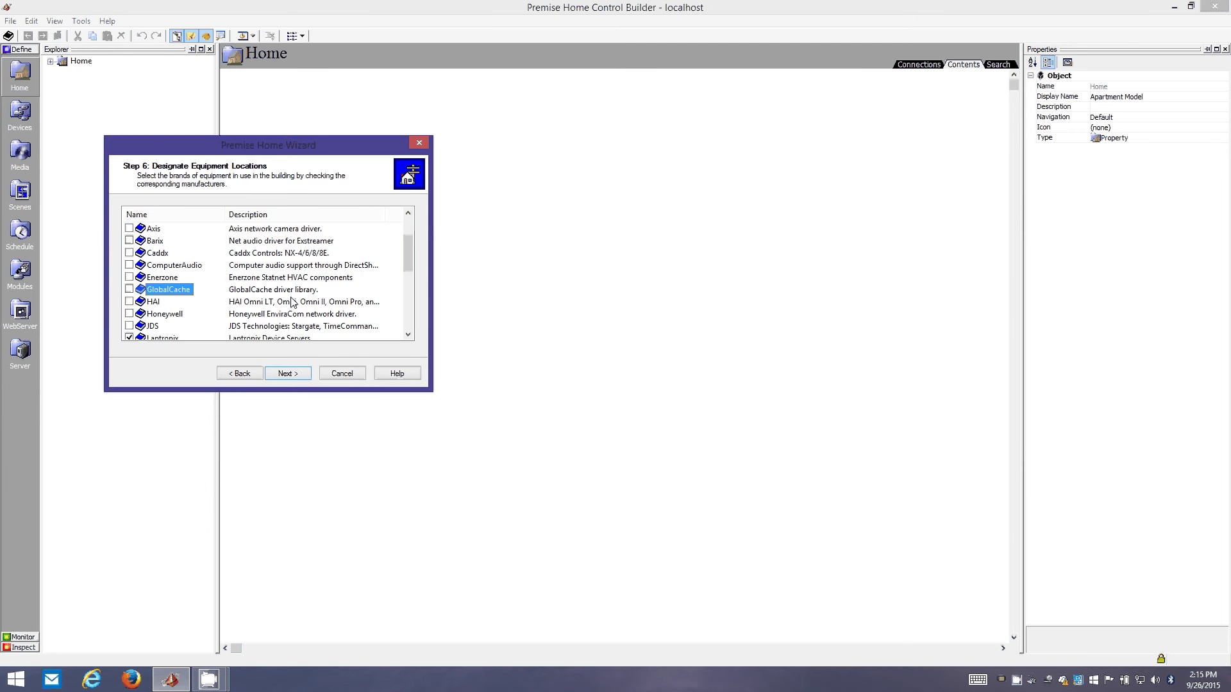
click(128, 289)
scroll(193, 295, up, 2)
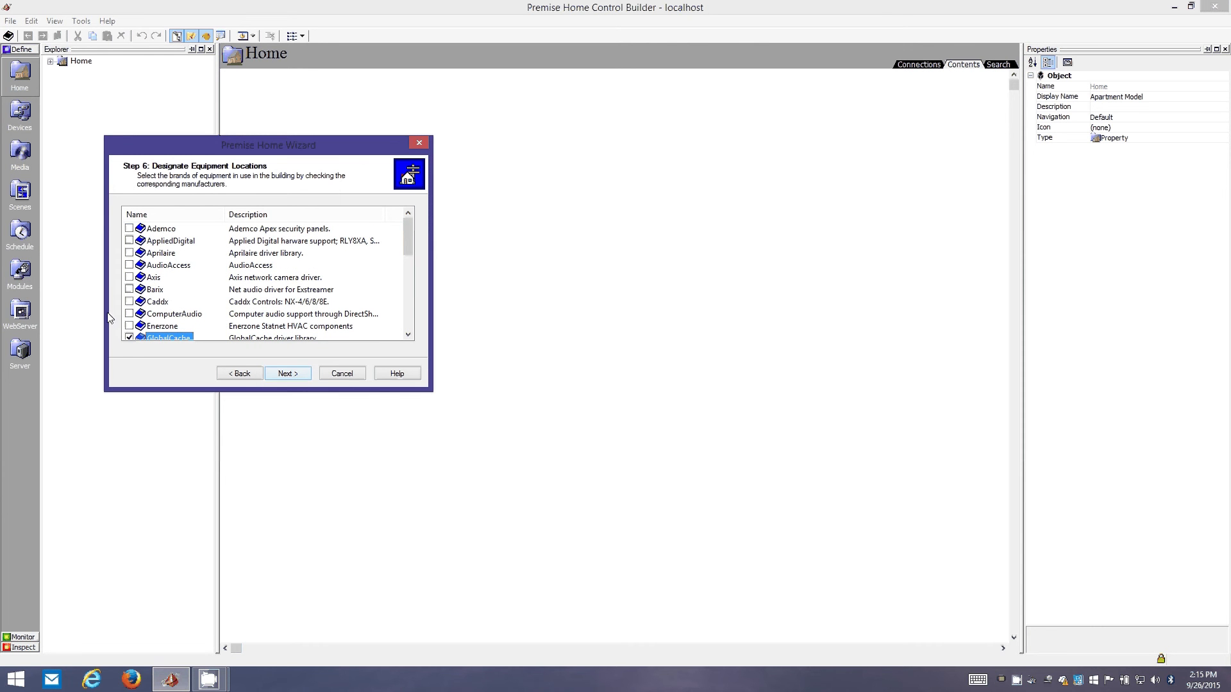
click(130, 302)
click(129, 301)
click(130, 314)
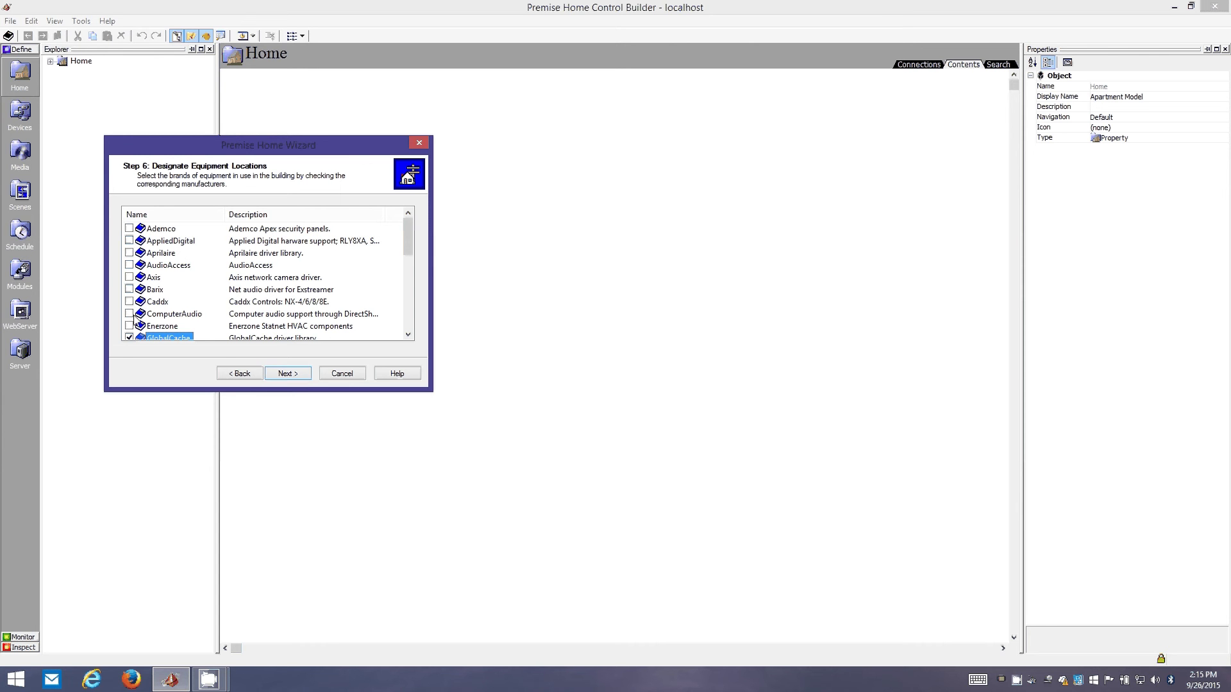
- Add the Occupancy automation scenario and advance to the wizard's final page
click(287, 373)
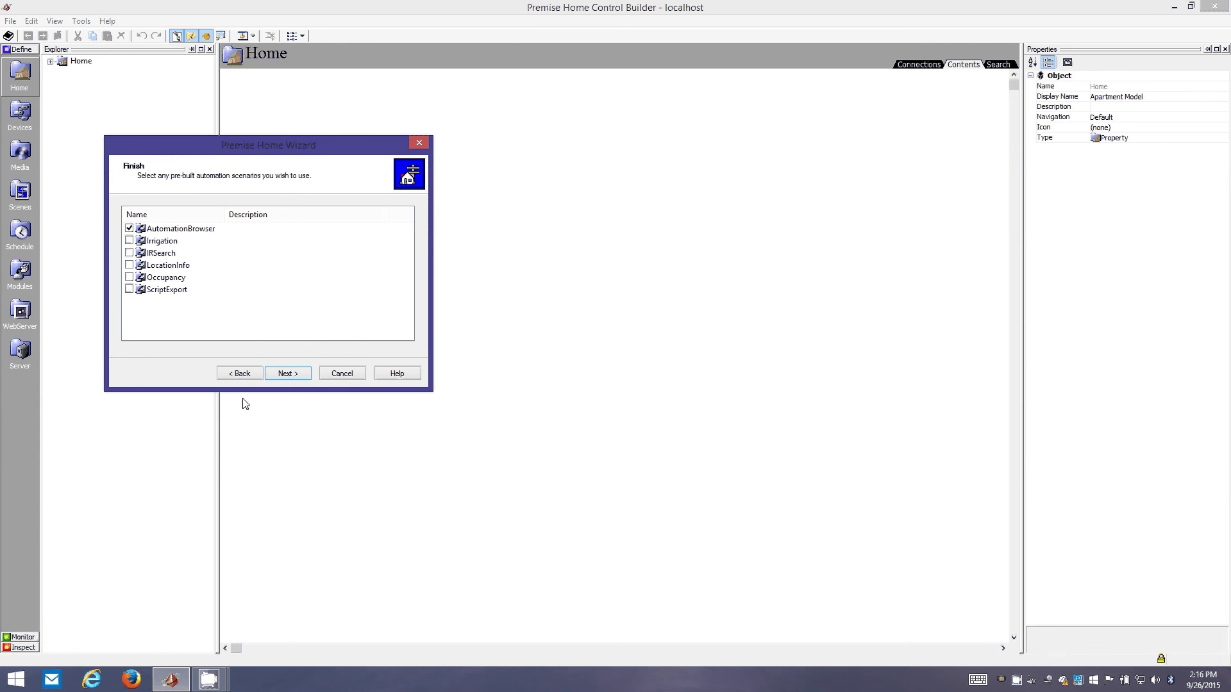
drag(231, 152, 247, 218)
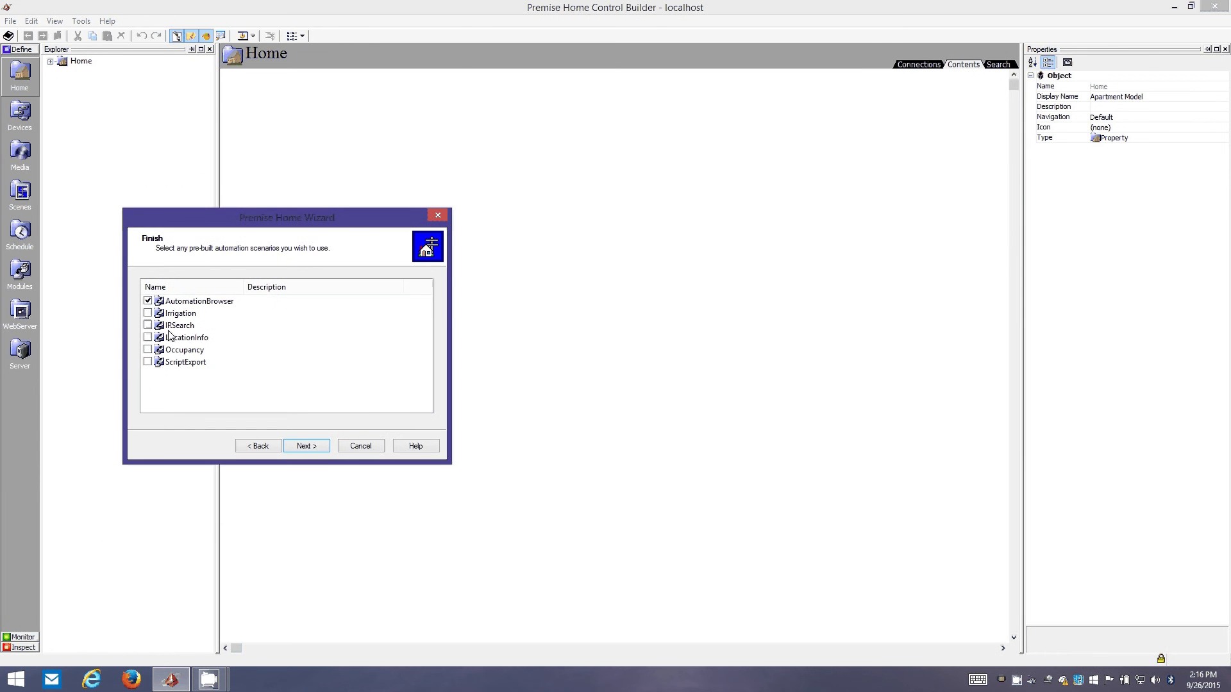
click(148, 349)
click(299, 446)
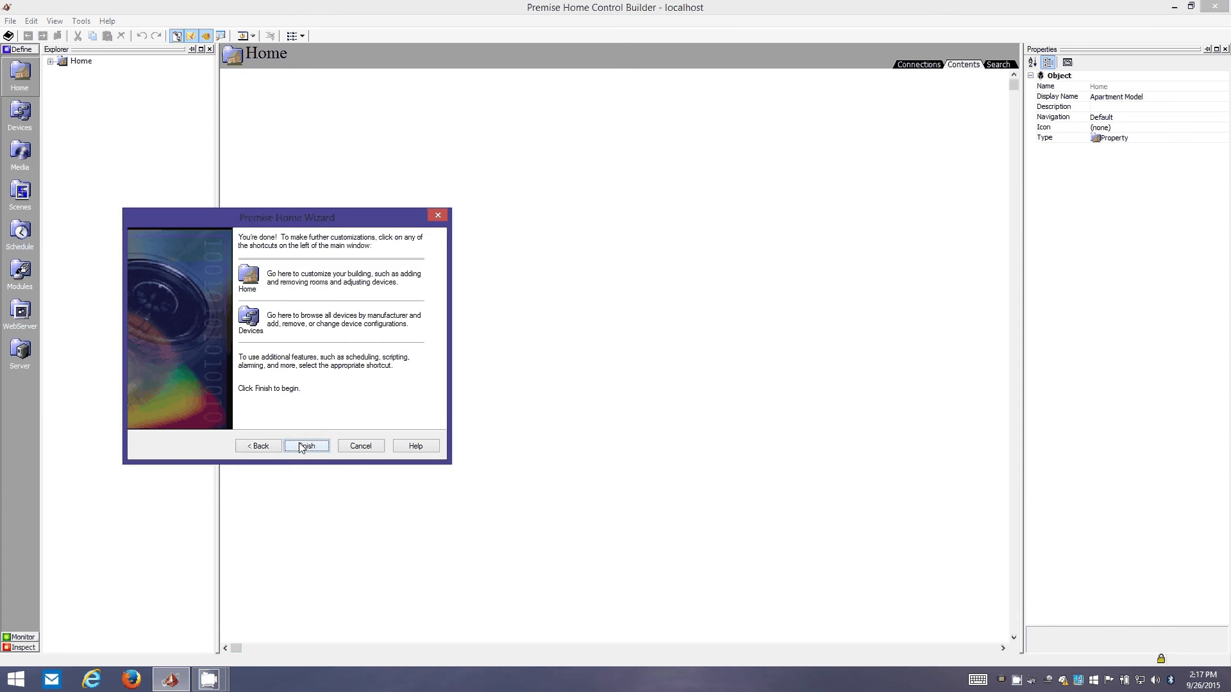
- Finish the wizard and expand Home and Apartment to show the rooms
click(302, 446)
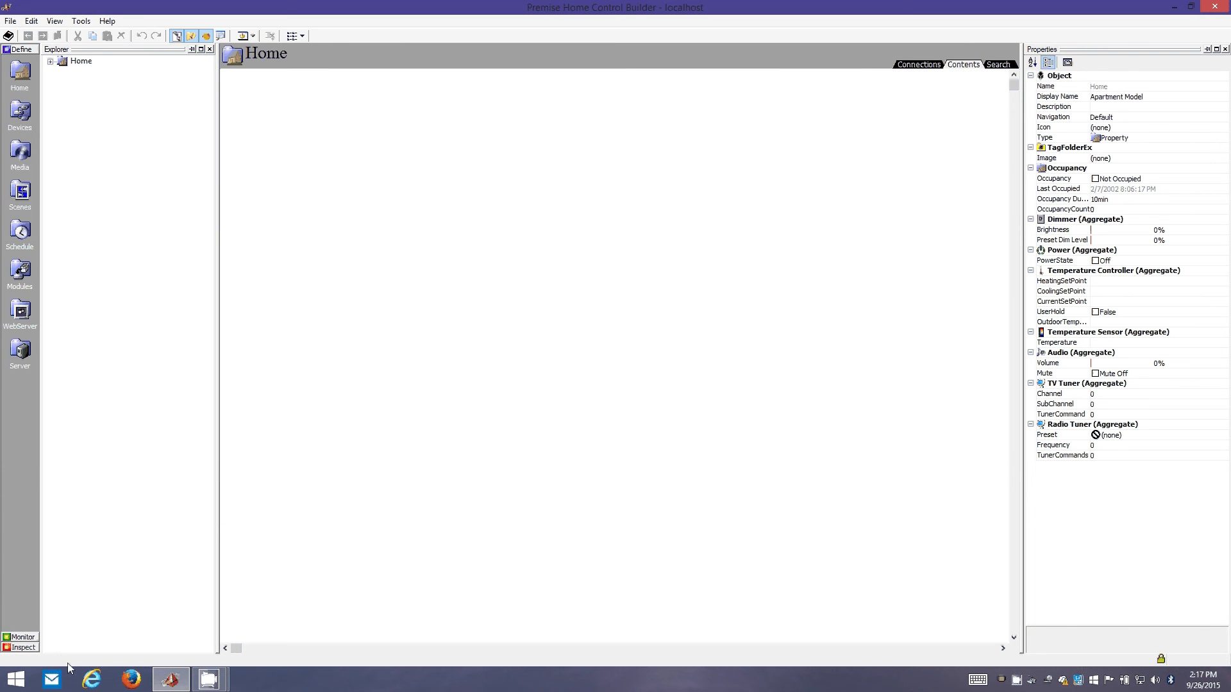
click(50, 61)
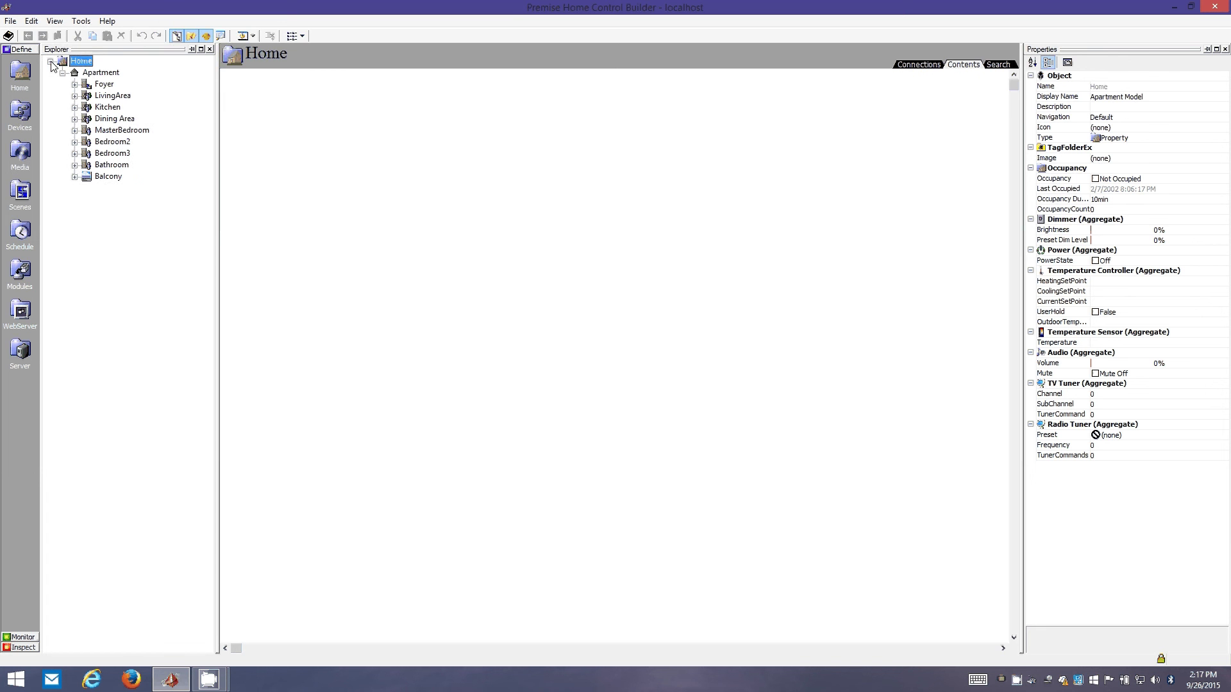
click(102, 73)
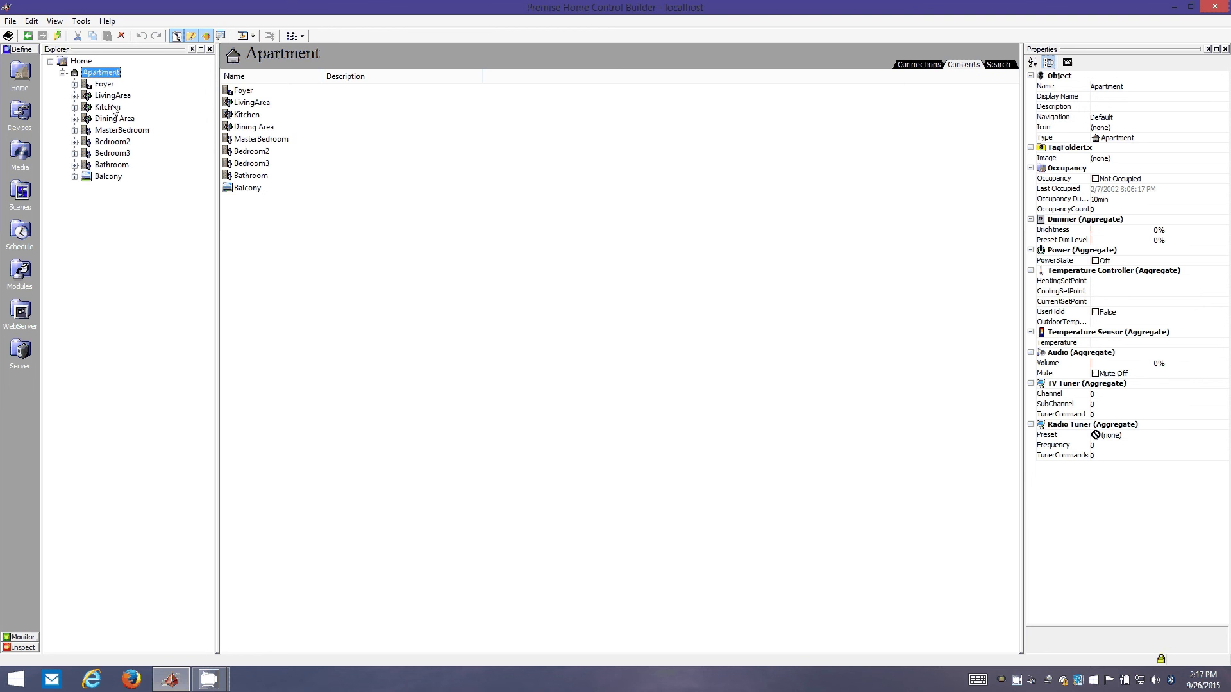
- Move all nine rooms out of Apartment directly under Home
drag(284, 206, 228, 87)
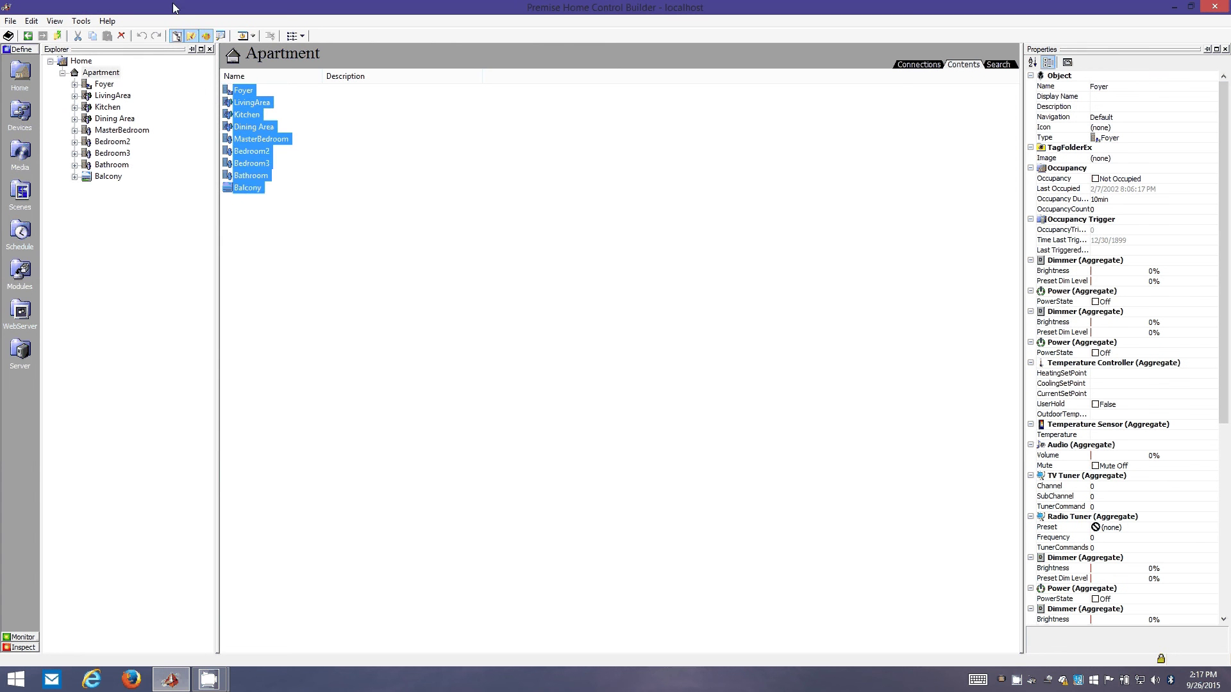
right_click(243, 149)
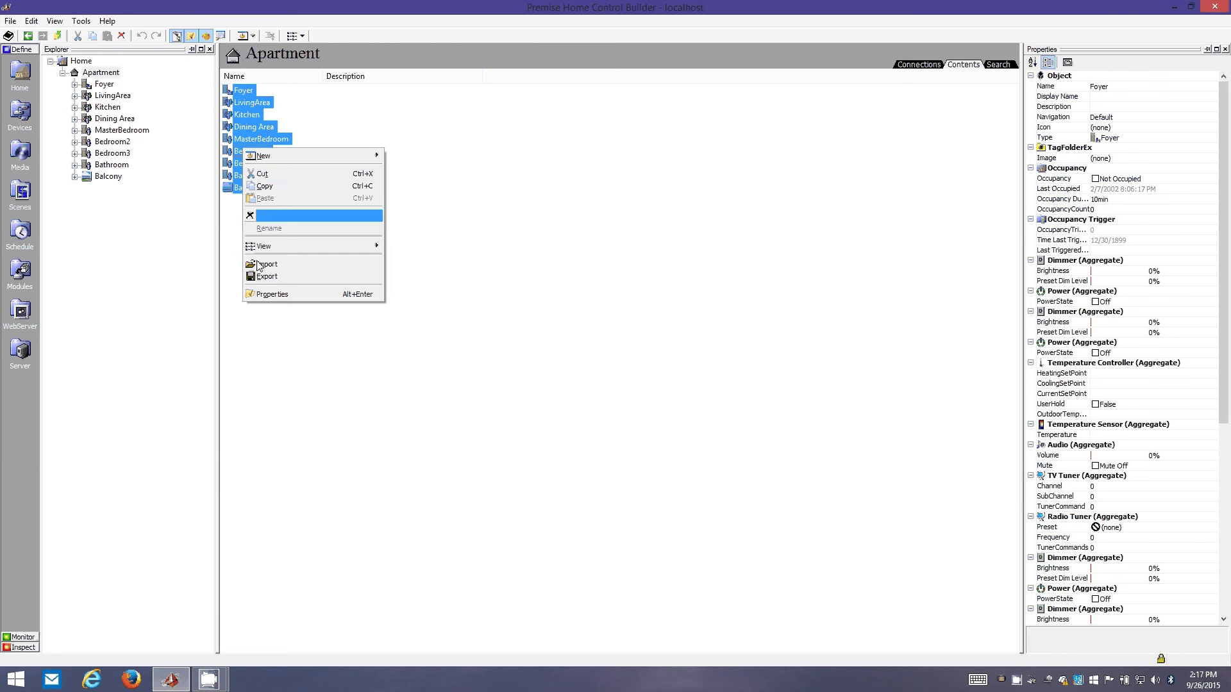
click(263, 174)
click(89, 64)
right_click(469, 187)
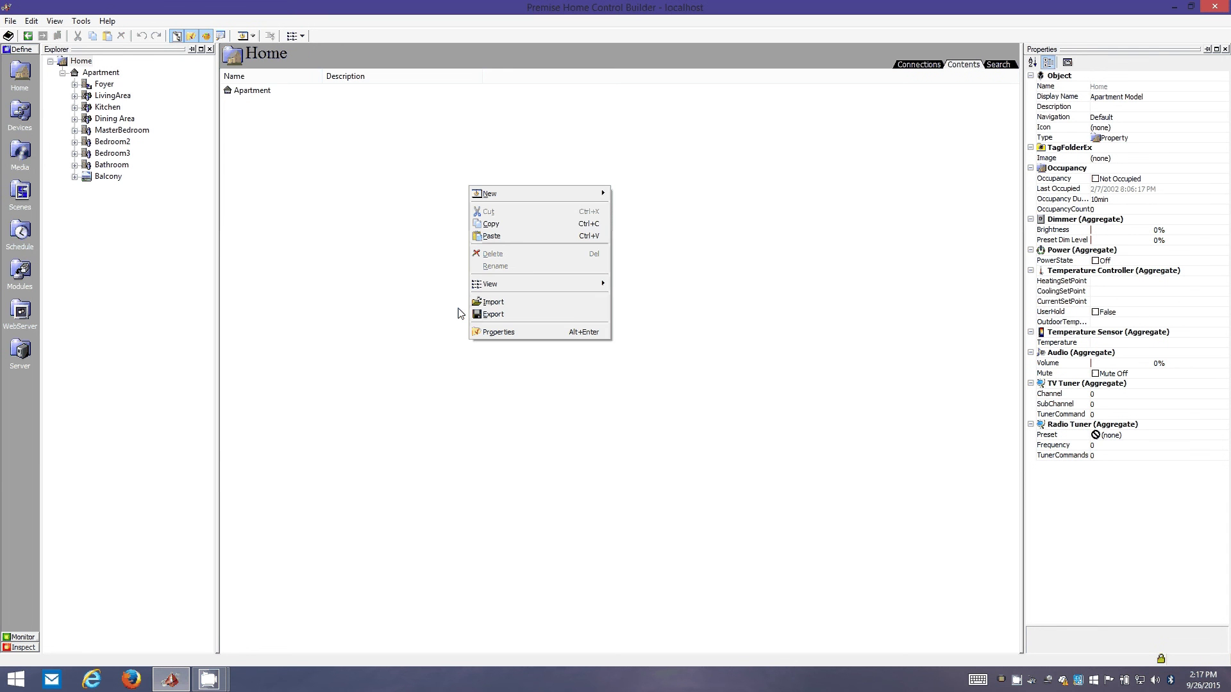
click(492, 236)
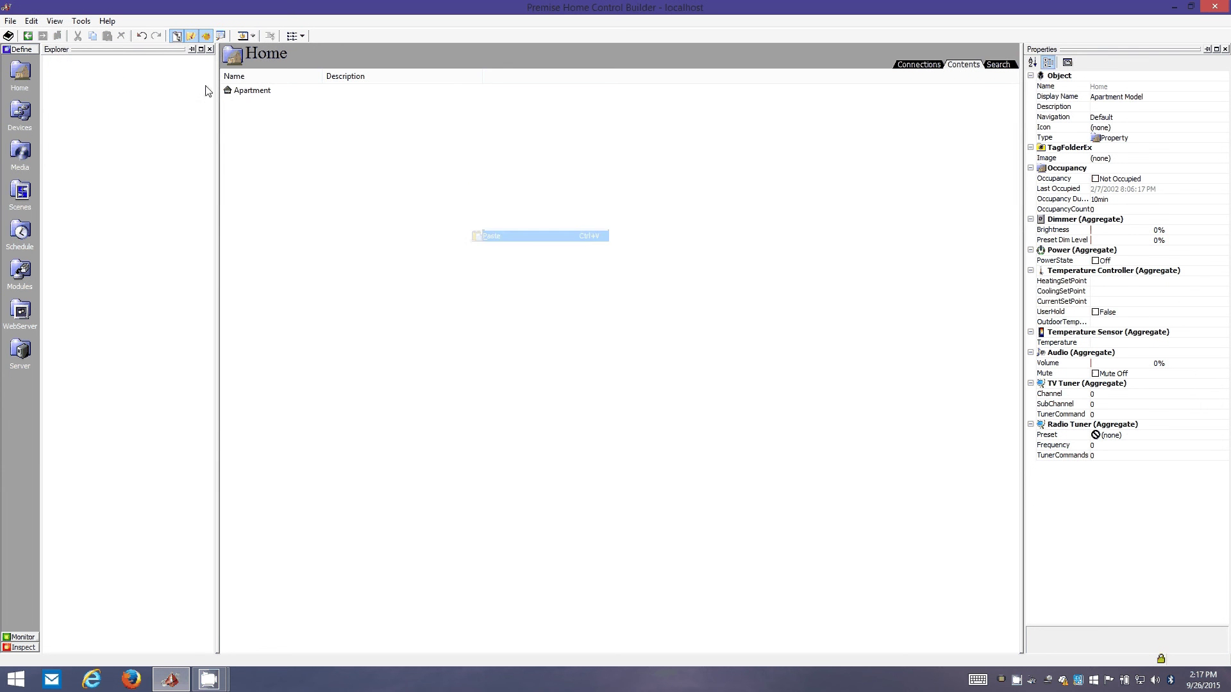
- Delete the empty Apartment, collapse Foyer and open LivingArea
click(252, 91)
key(Delete)
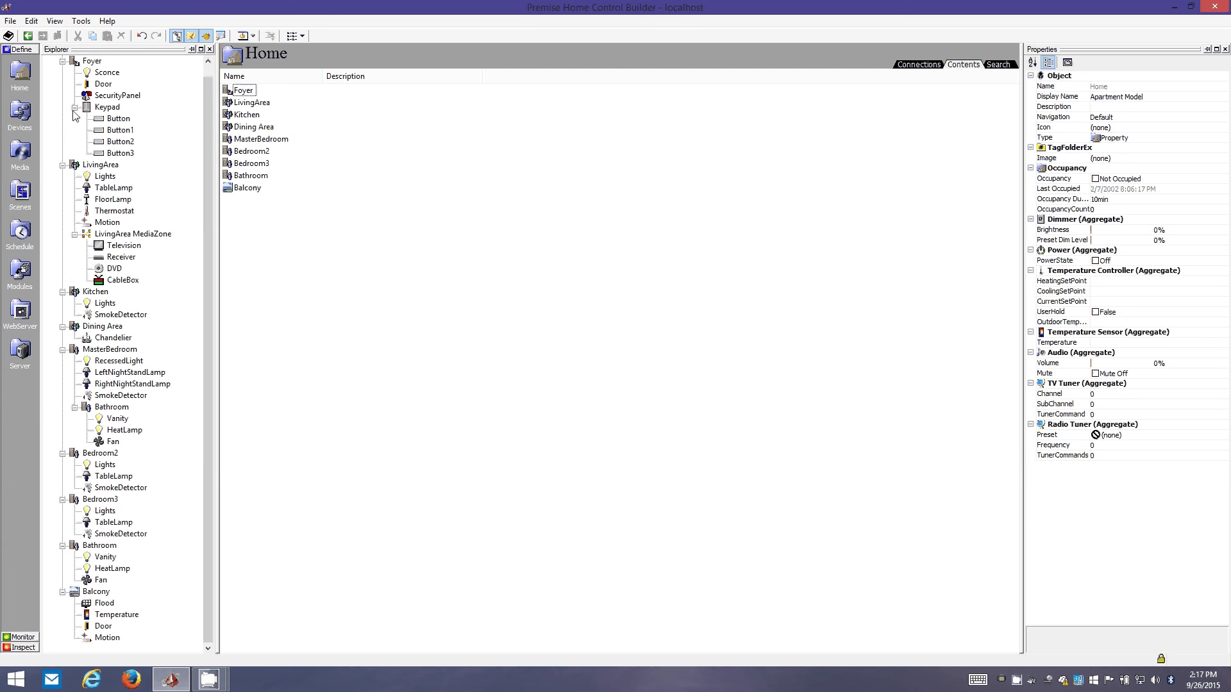
click(63, 61)
click(100, 84)
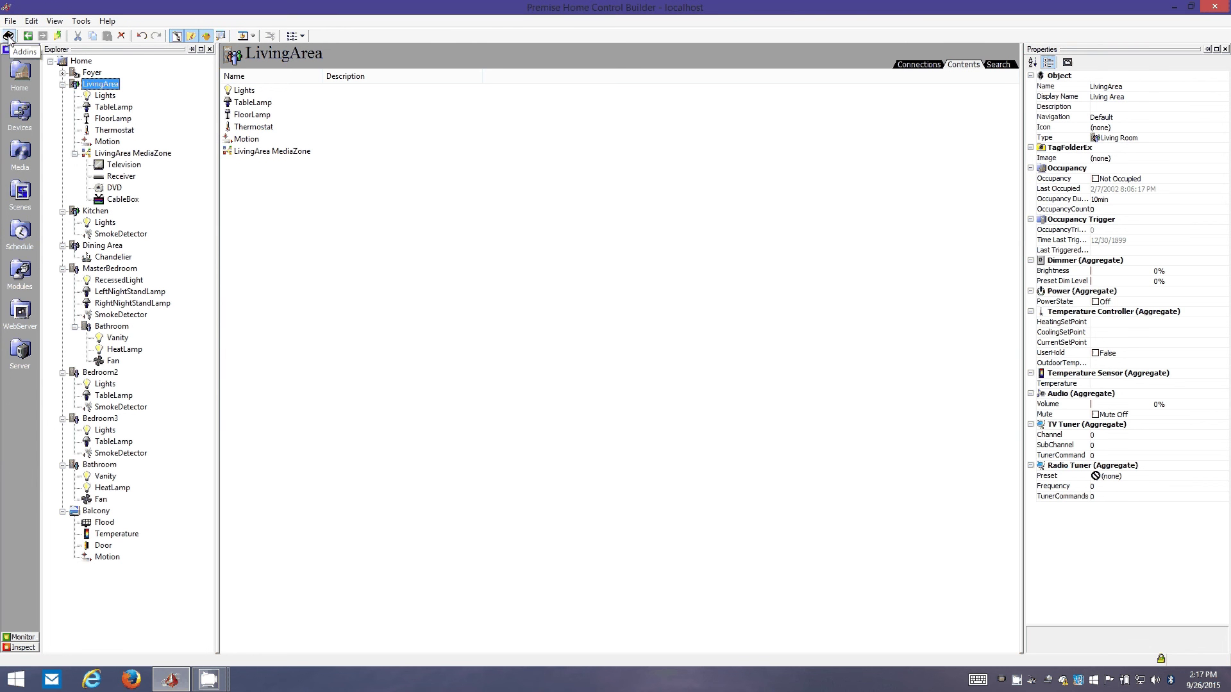
click(8, 37)
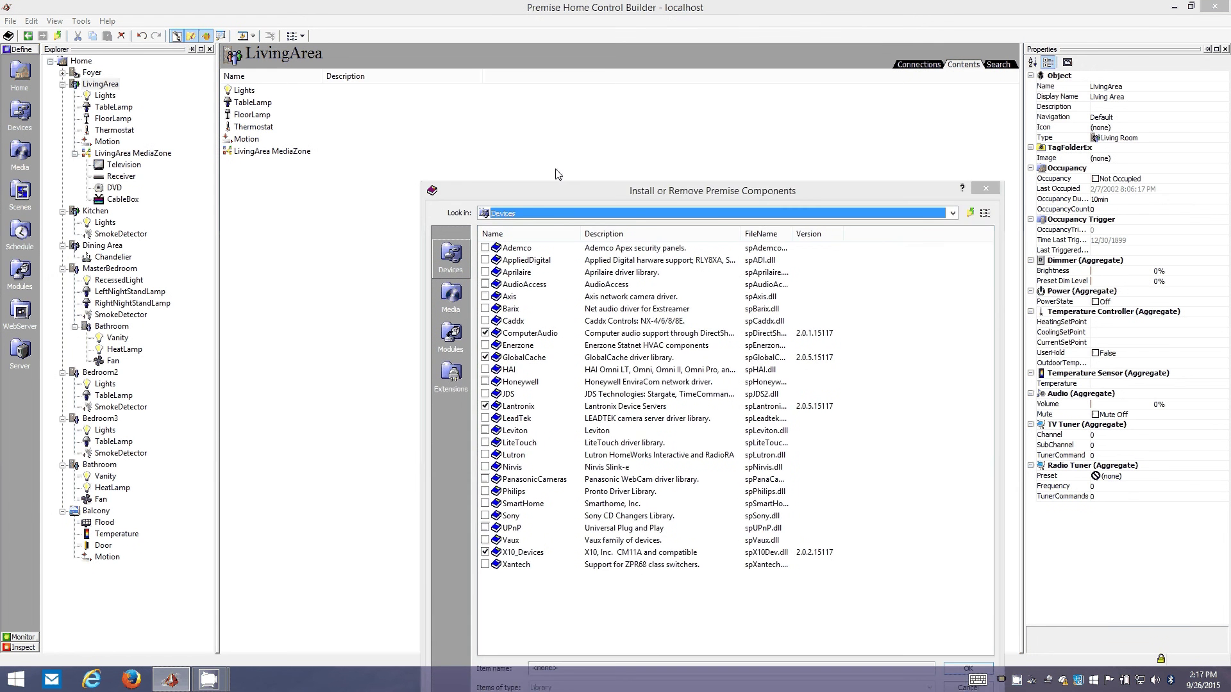
click(348, 242)
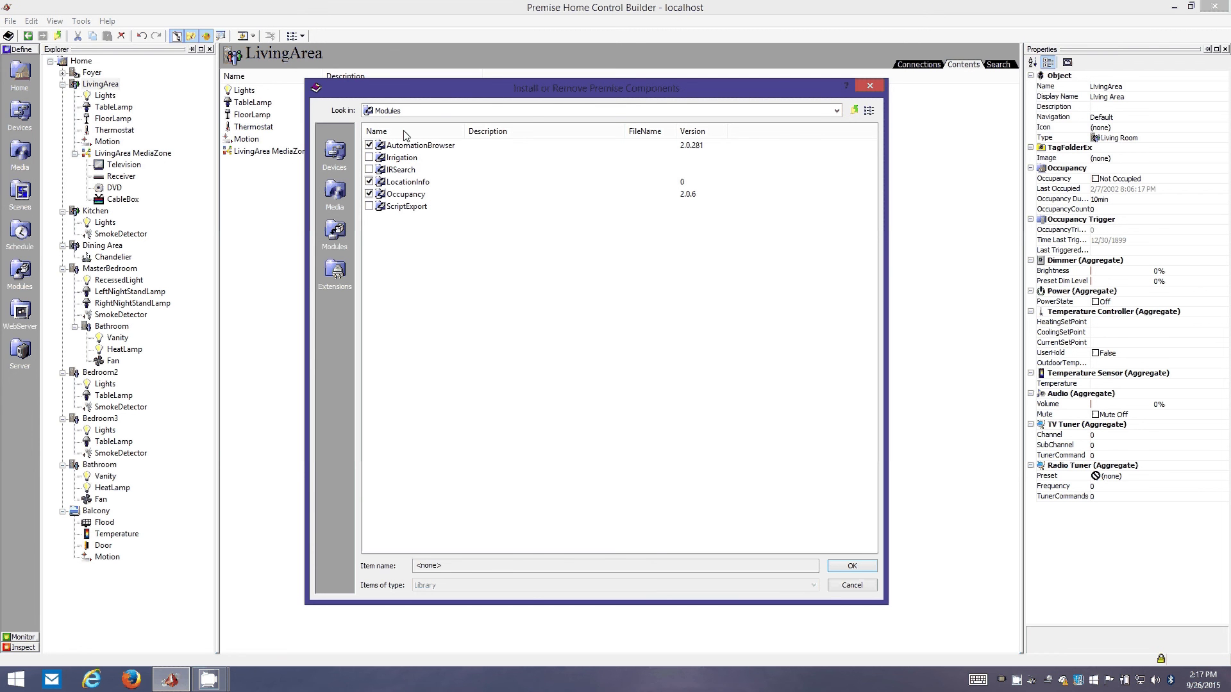
click(870, 86)
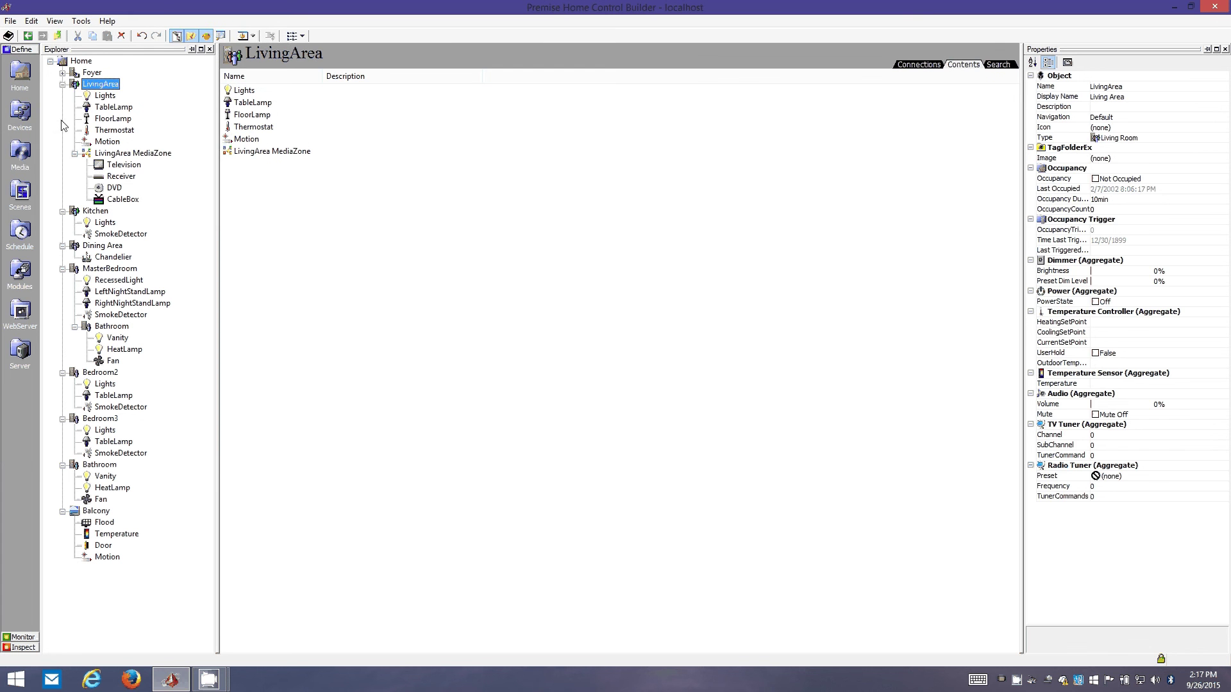
- Show the LivingArea MediaZone with its Television, Receiver, DVD and CableBox, and widen the Properties panel
click(99, 153)
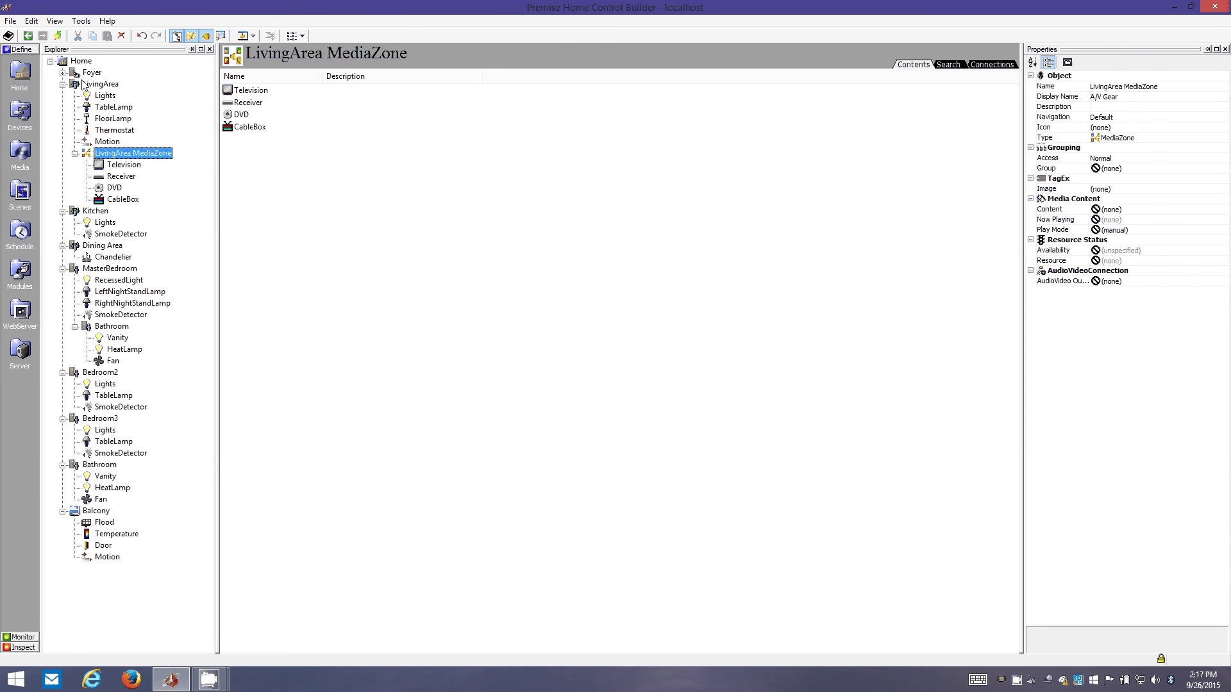
click(111, 88)
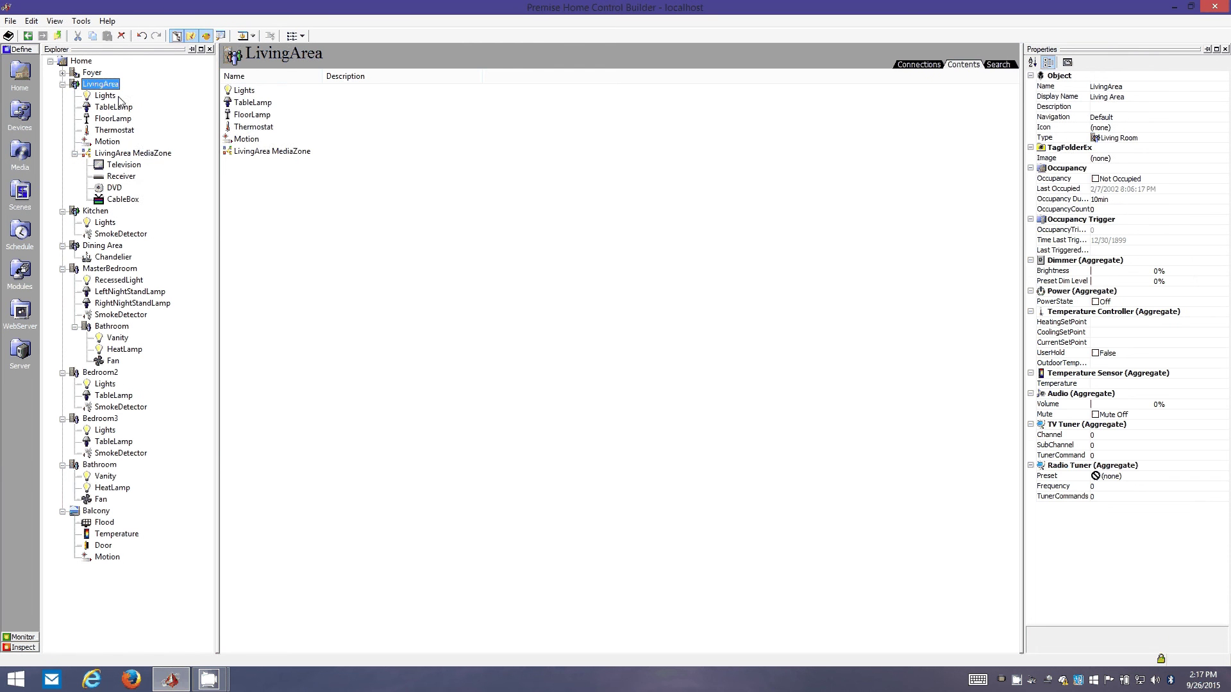
click(118, 156)
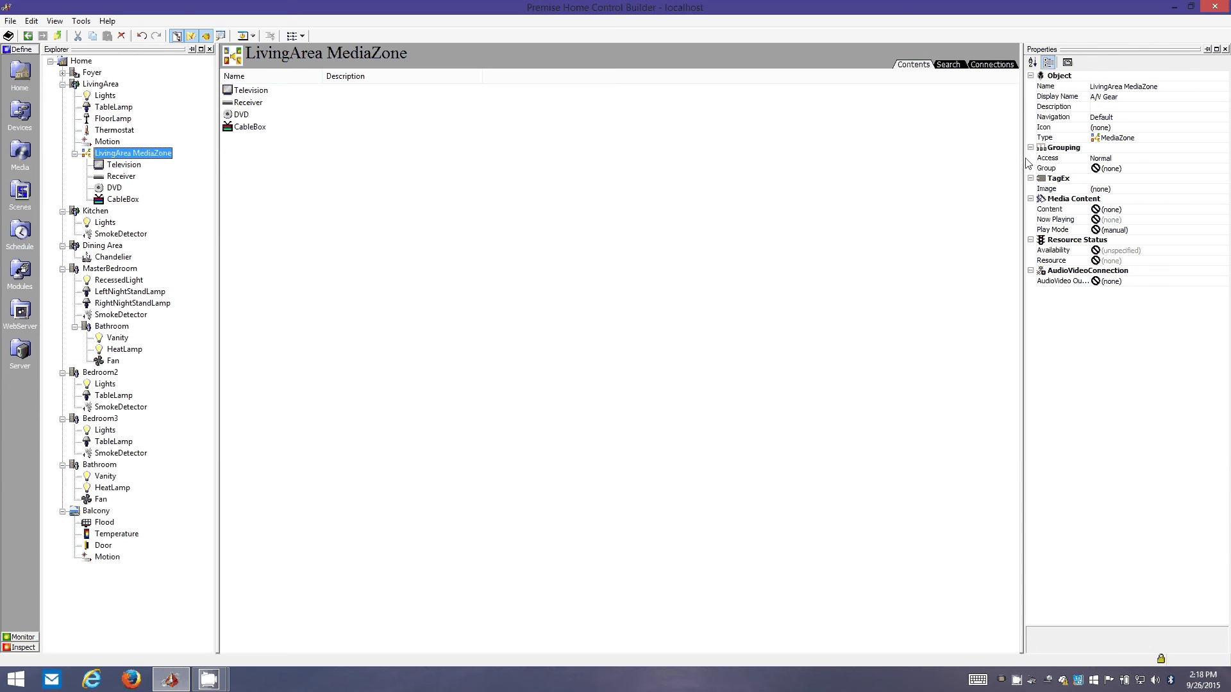
drag(1023, 165, 978, 163)
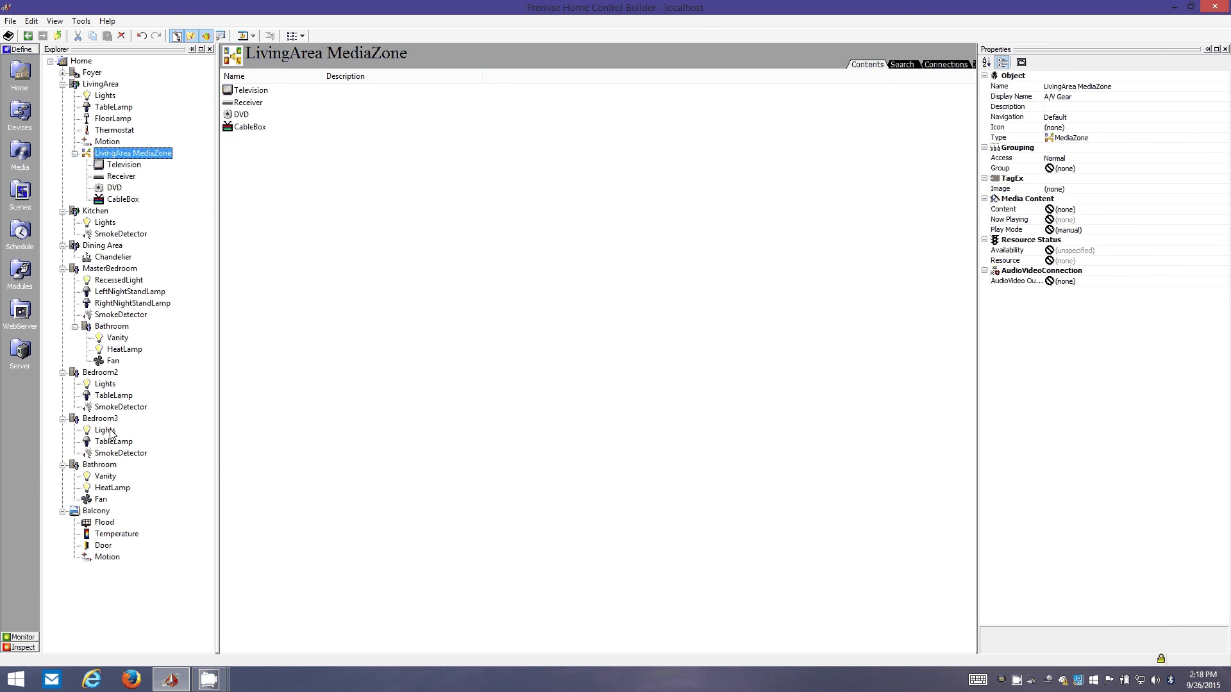
- Add a MediaZone under MasterBedroom, keeping the default name
right_click(109, 272)
mouse_move(143, 274)
mouse_move(332, 294)
mouse_move(323, 347)
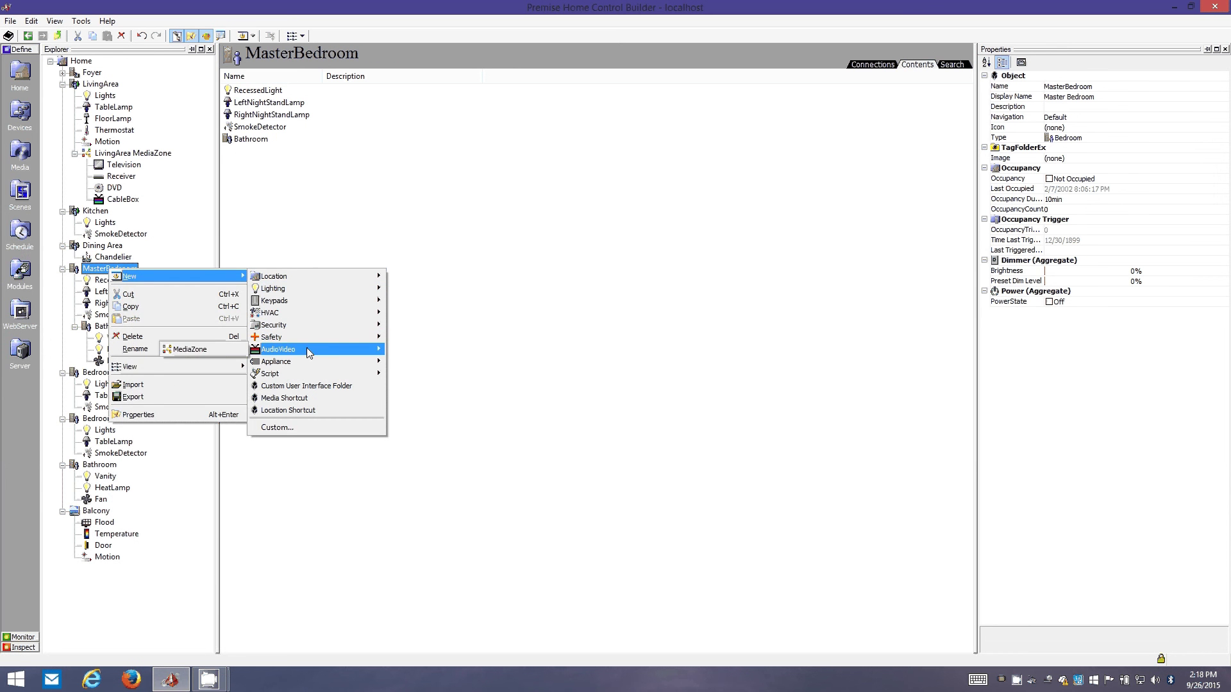
click(93, 270)
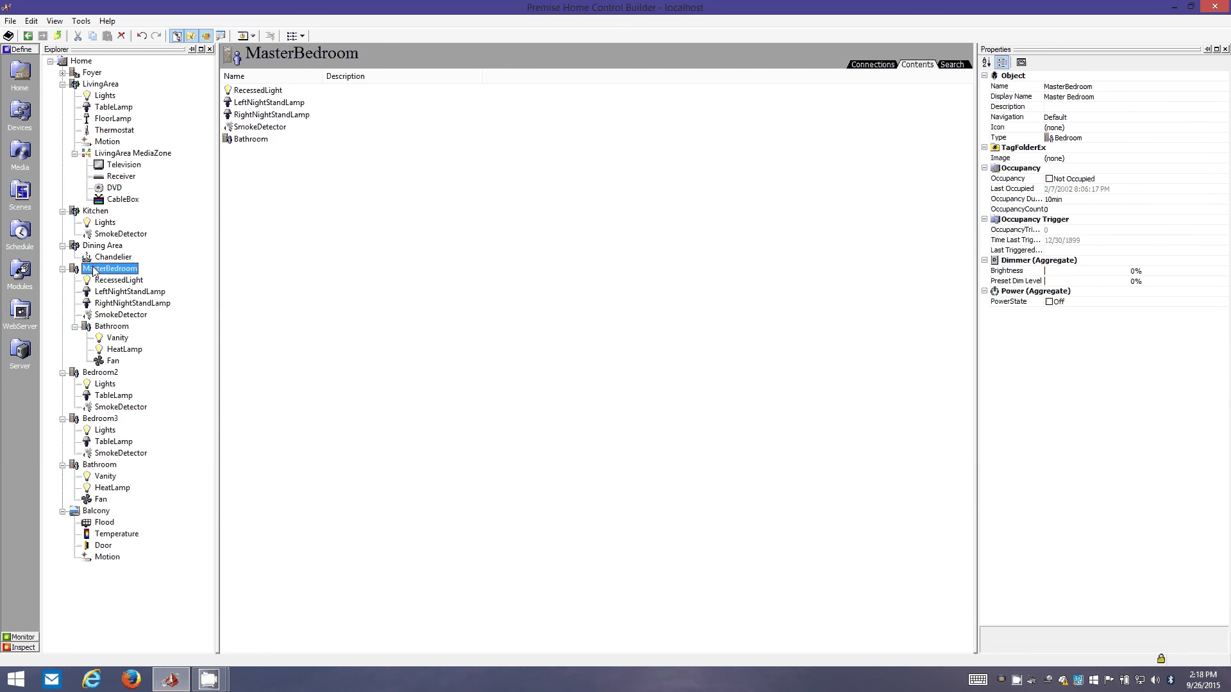
right_click(94, 269)
mouse_move(113, 274)
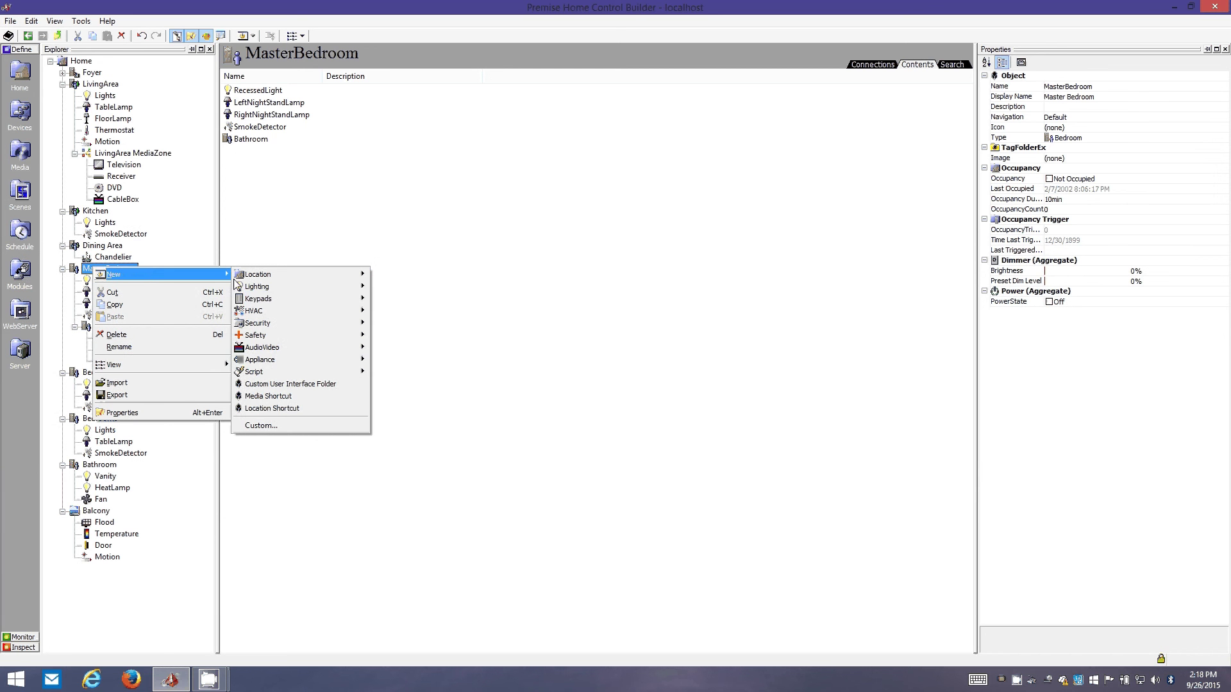
mouse_move(291, 301)
mouse_move(284, 346)
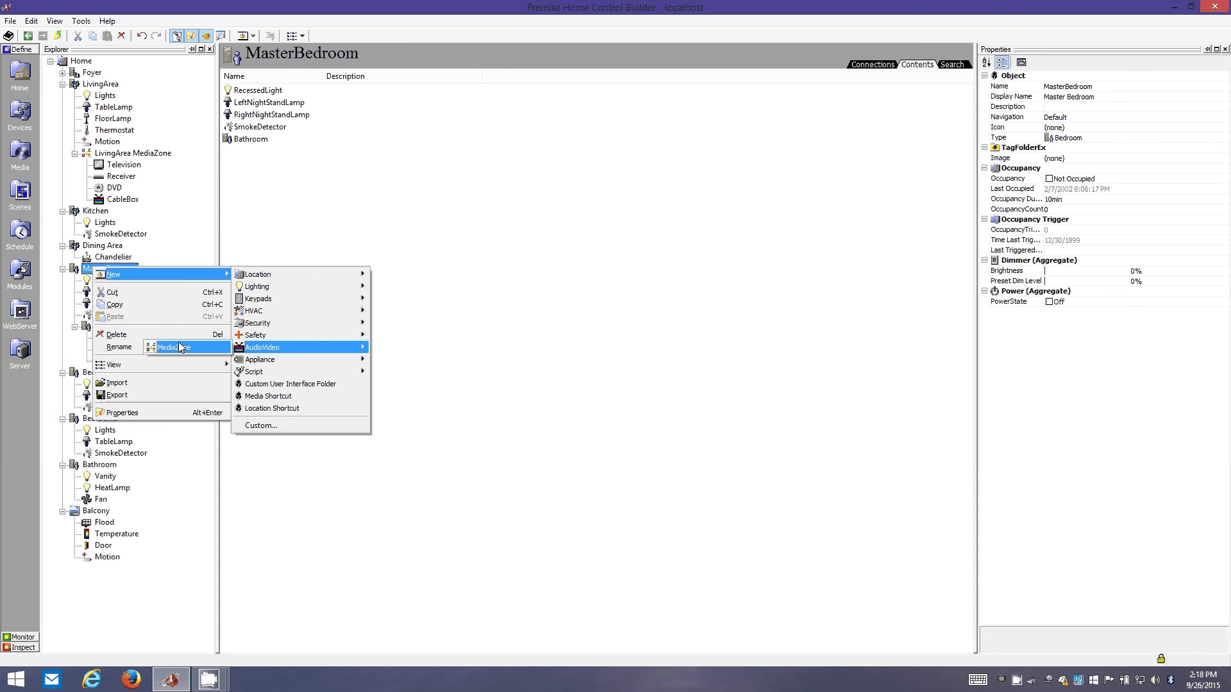
click(178, 342)
key(Return)
- Add a Television and a PVR to the new MediaZone
right_click(118, 374)
mouse_move(136, 384)
mouse_move(301, 406)
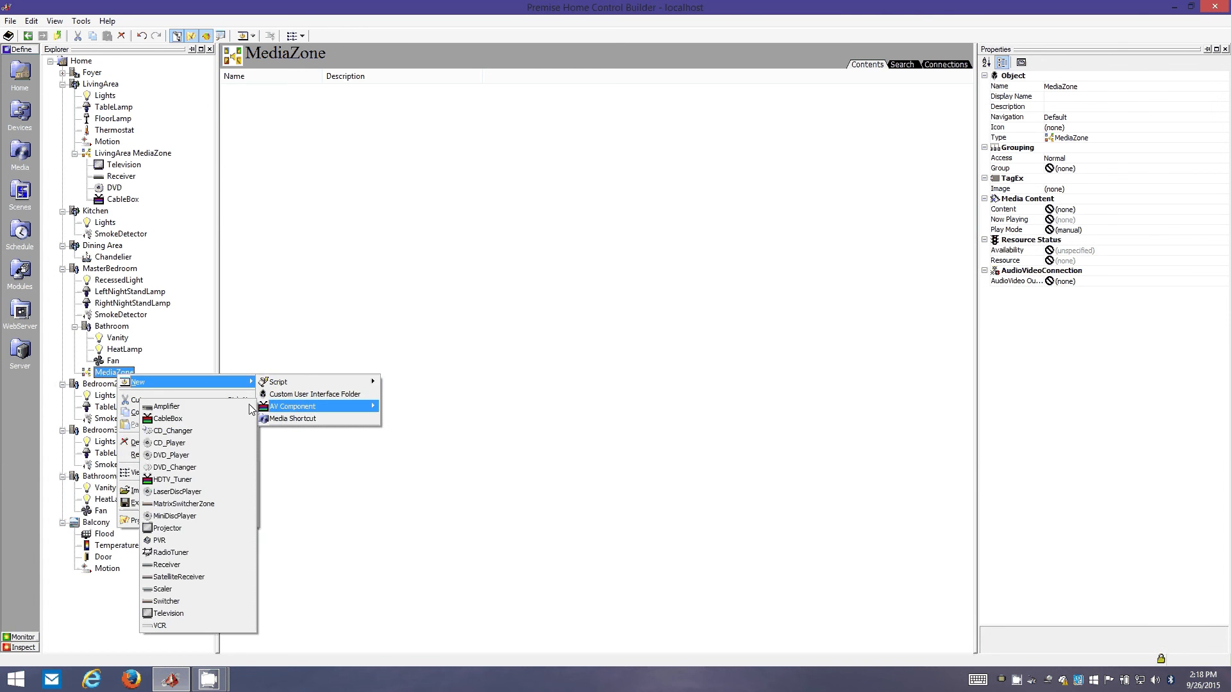
click(168, 614)
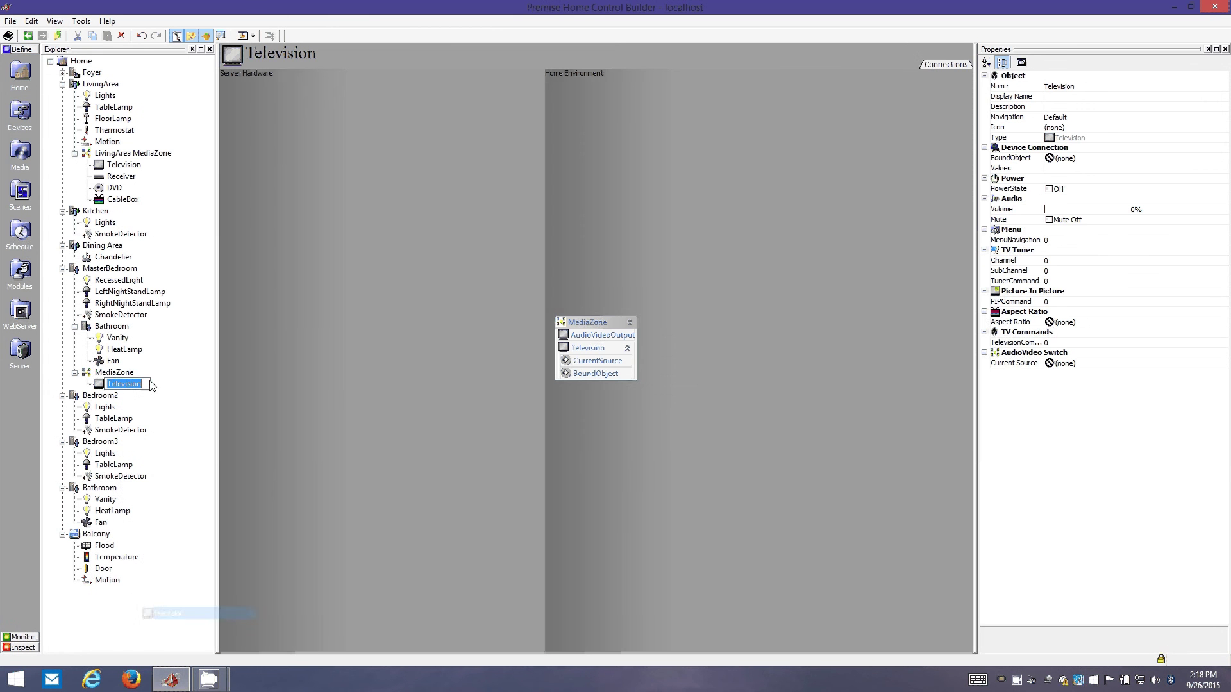
right_click(115, 373)
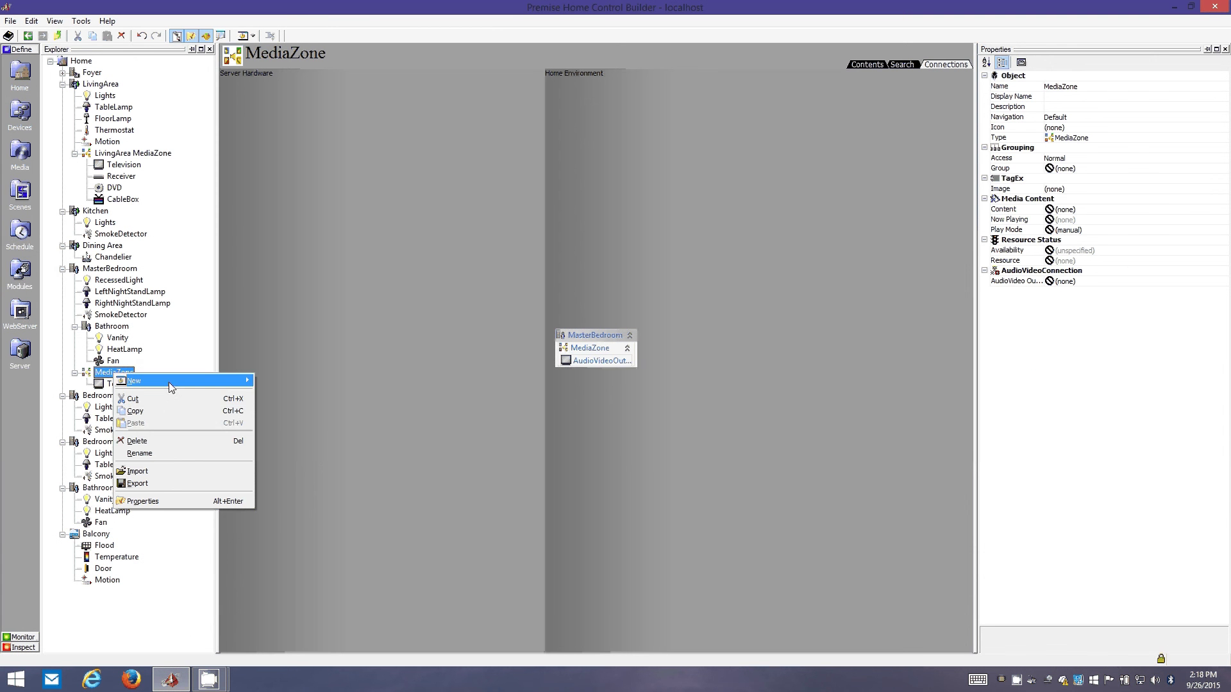
mouse_move(160, 380)
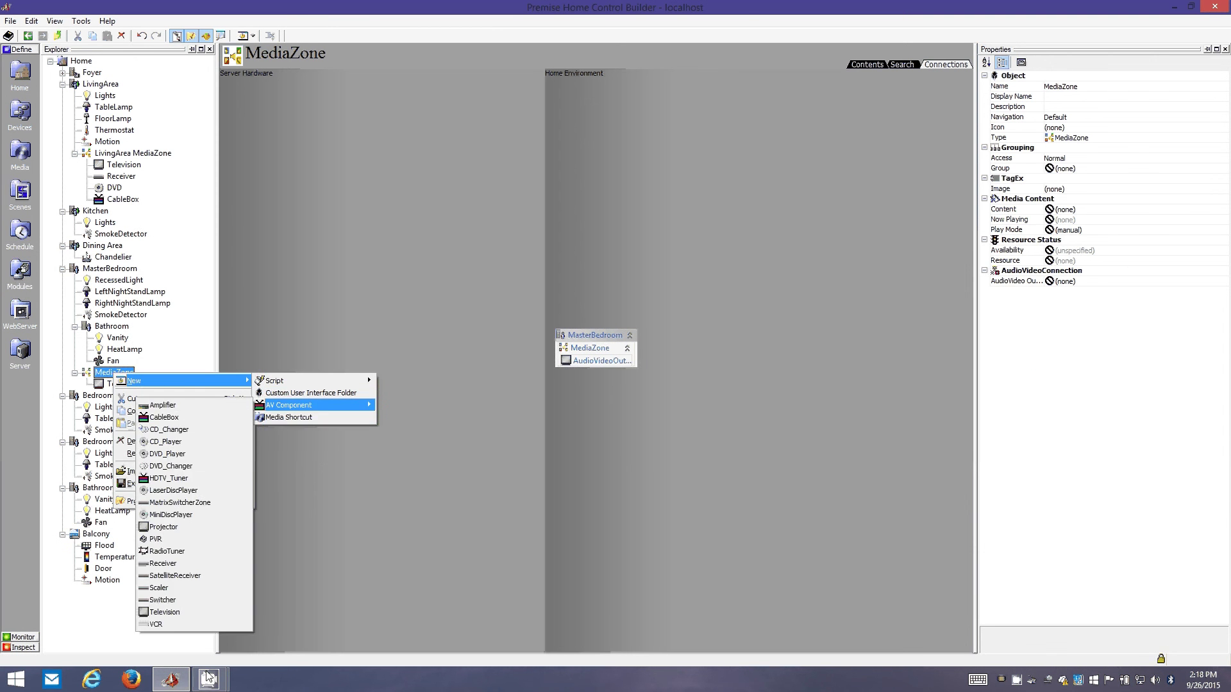
click(194, 543)
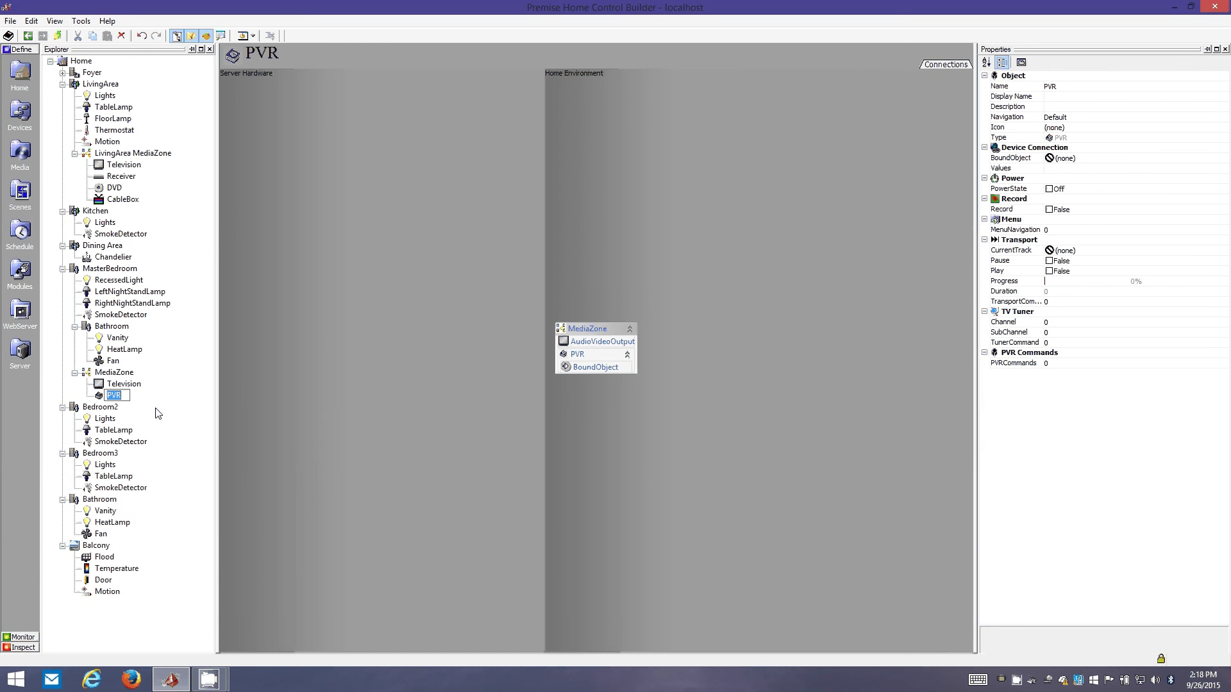
click(116, 374)
- Select the Home root, briefly visiting Devices before returning to the Home hierarchy
click(114, 397)
click(74, 61)
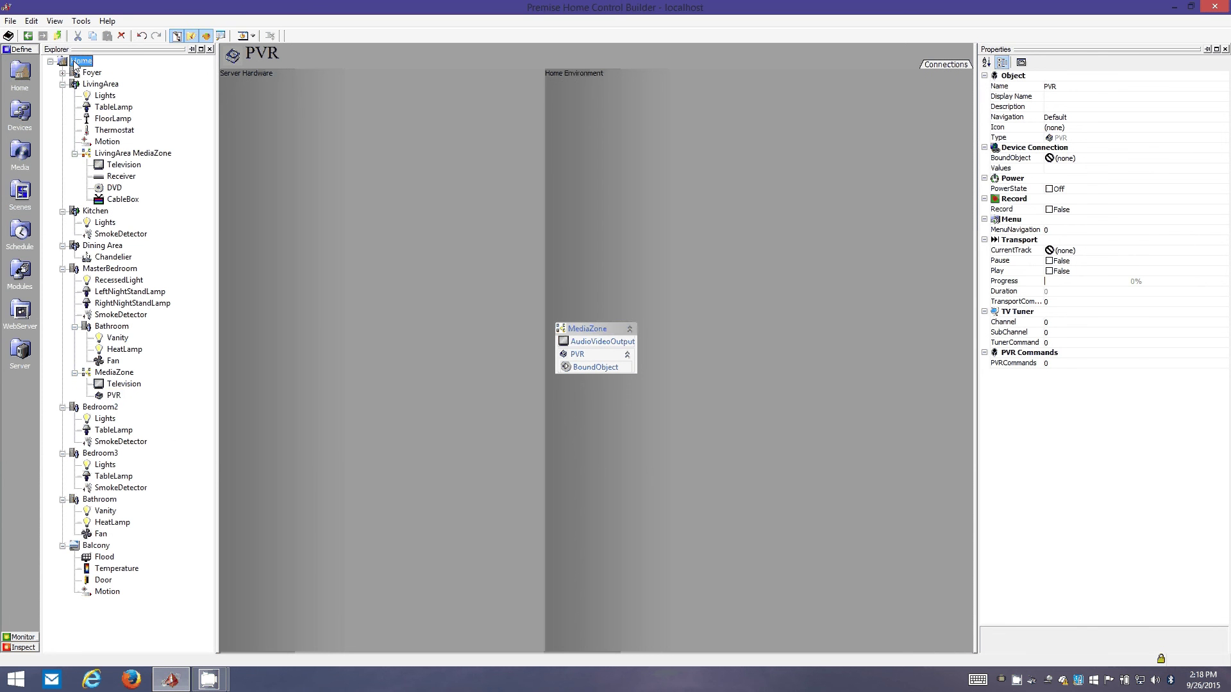
click(20, 116)
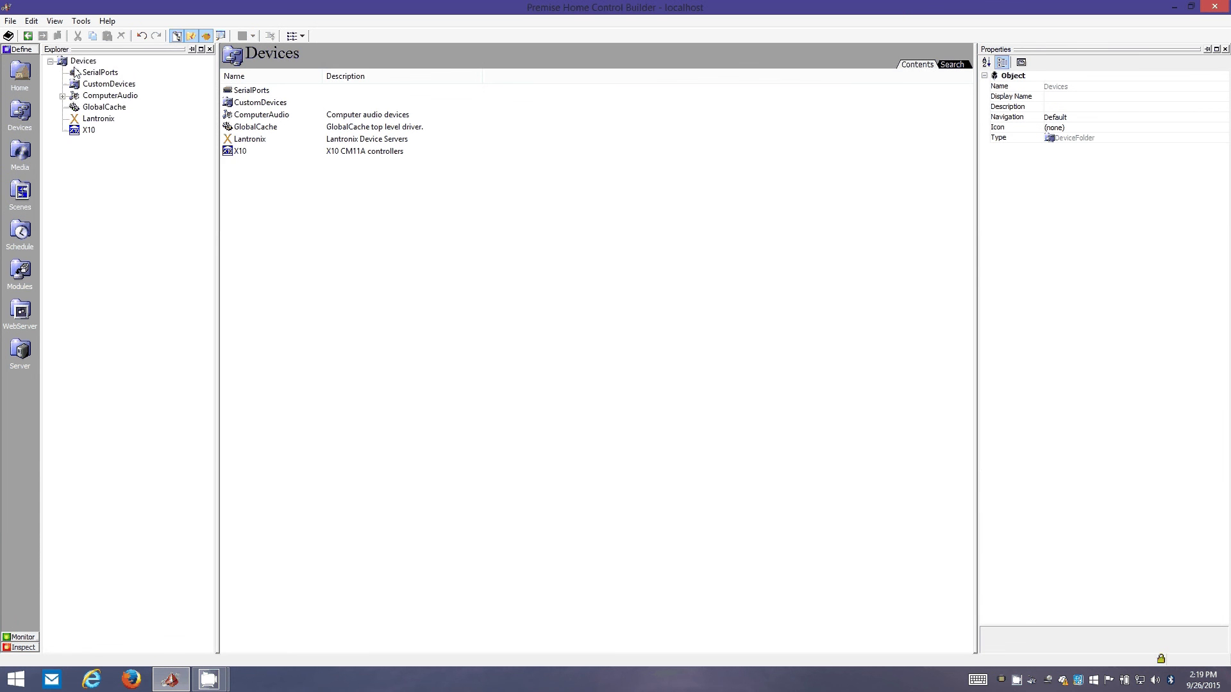
click(9, 64)
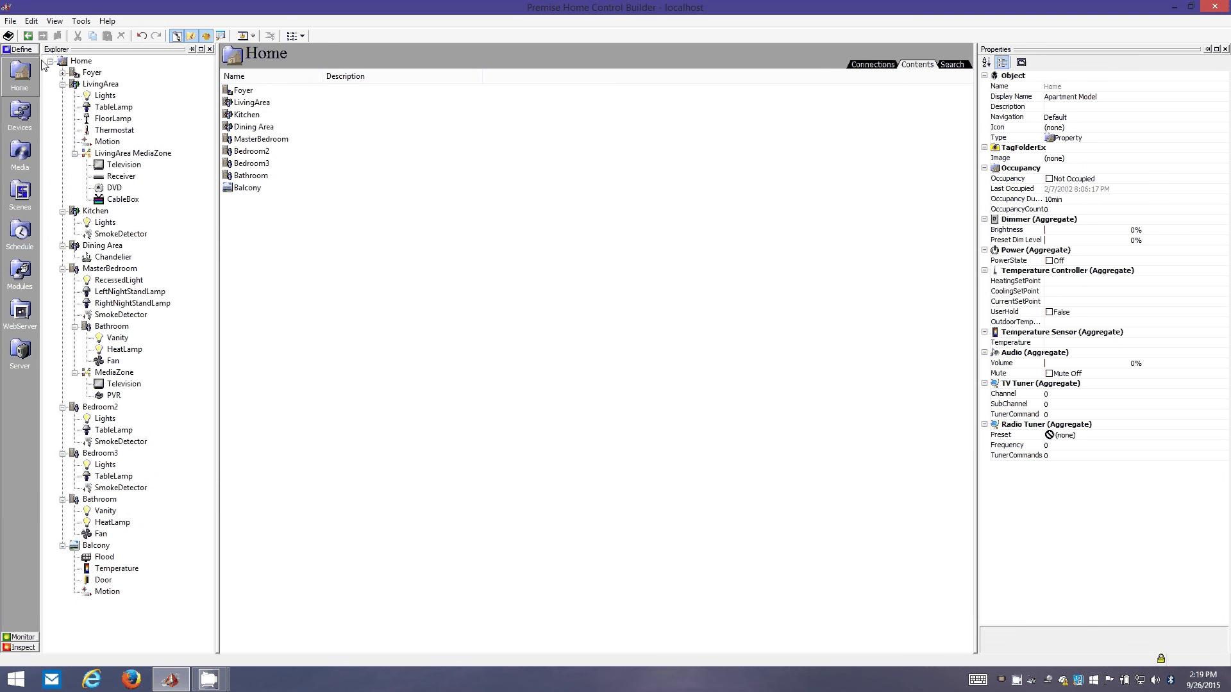
- Look through the View and Tools menus without choosing anything
click(58, 21)
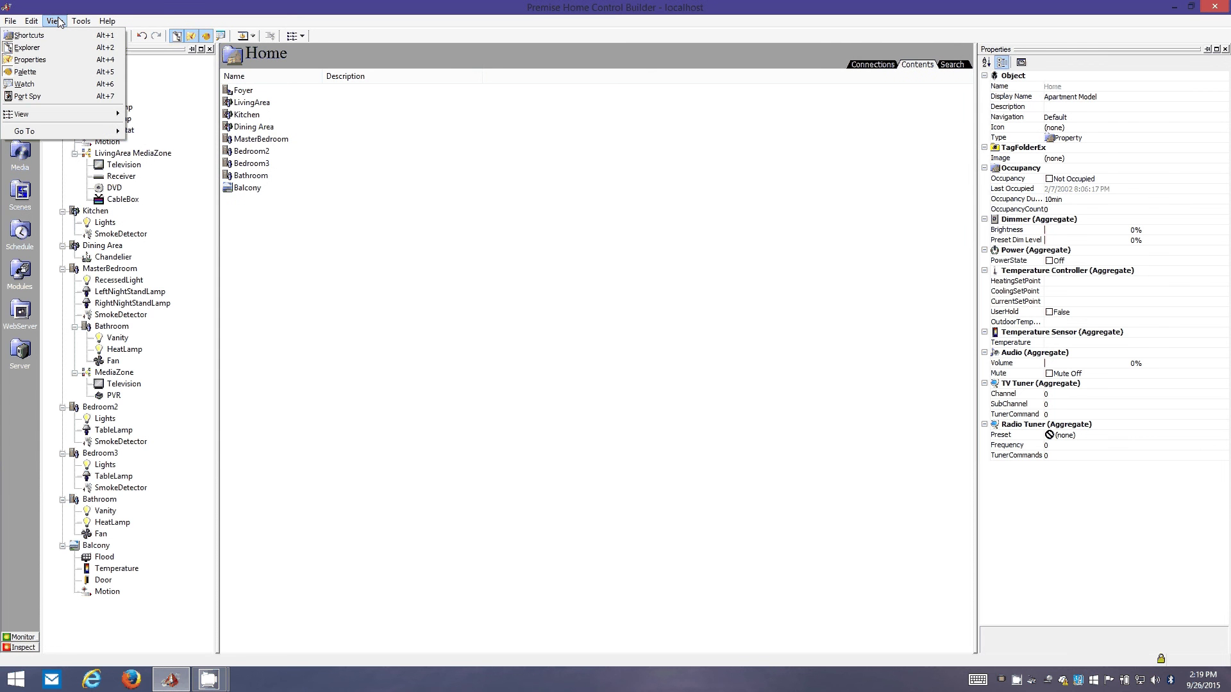
click(81, 11)
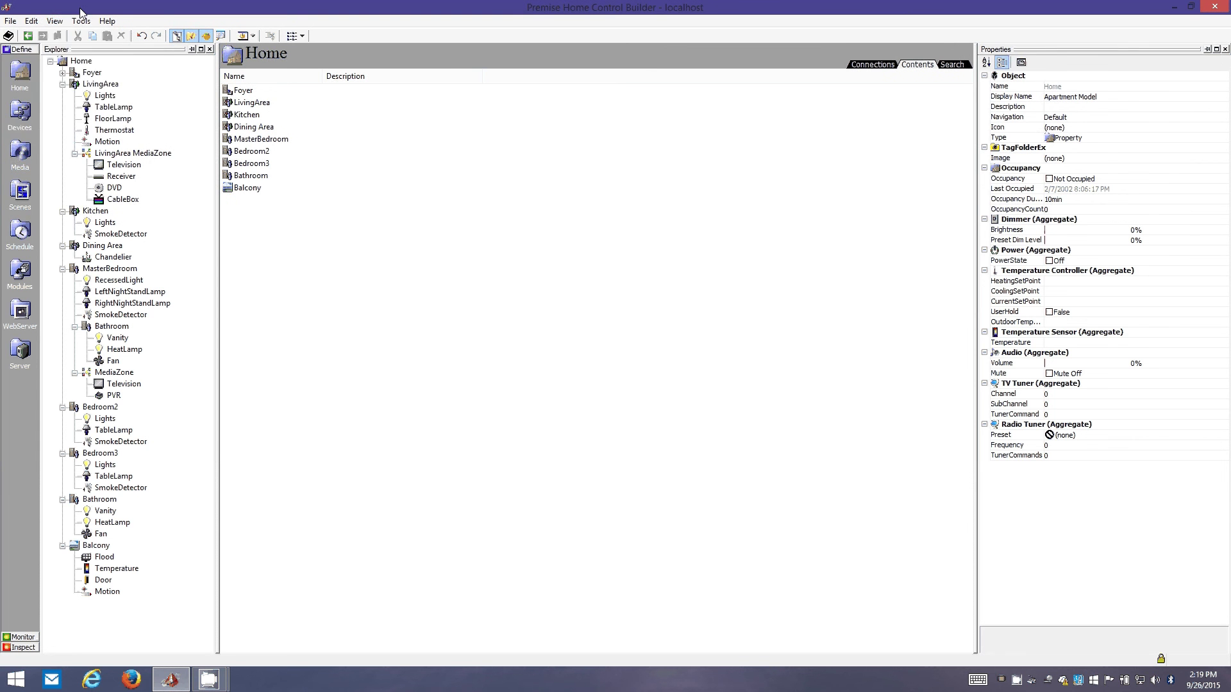
click(52, 21)
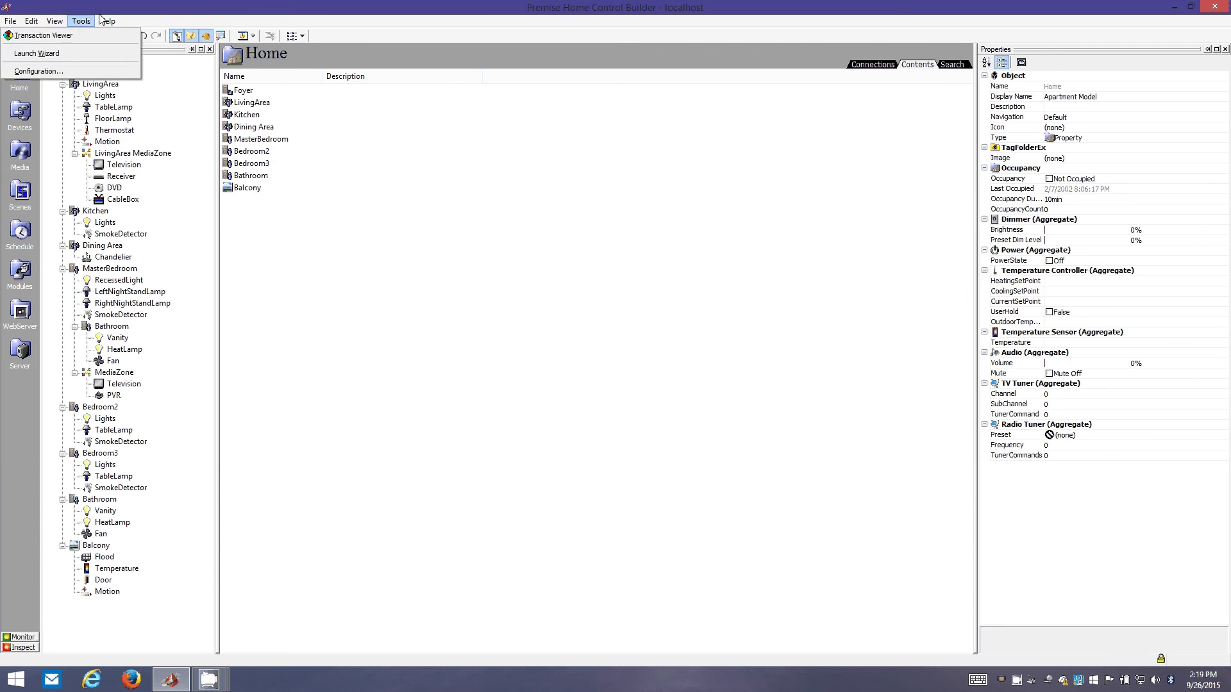
click(82, 21)
click(55, 21)
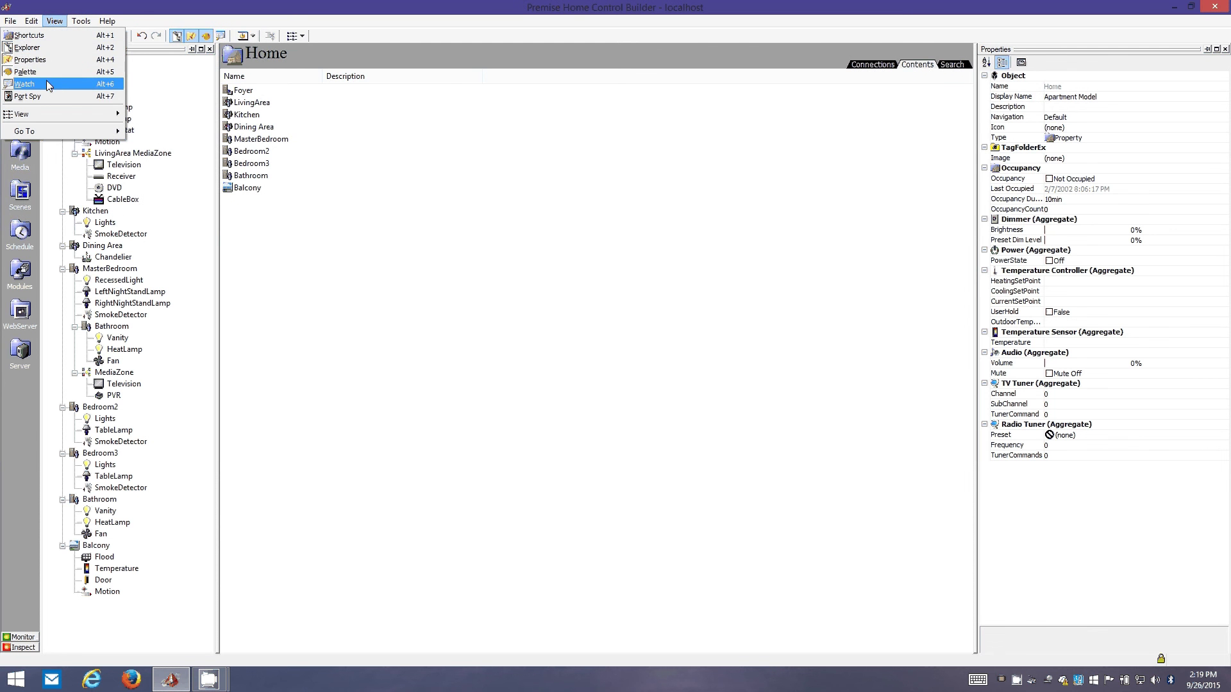
click(71, 72)
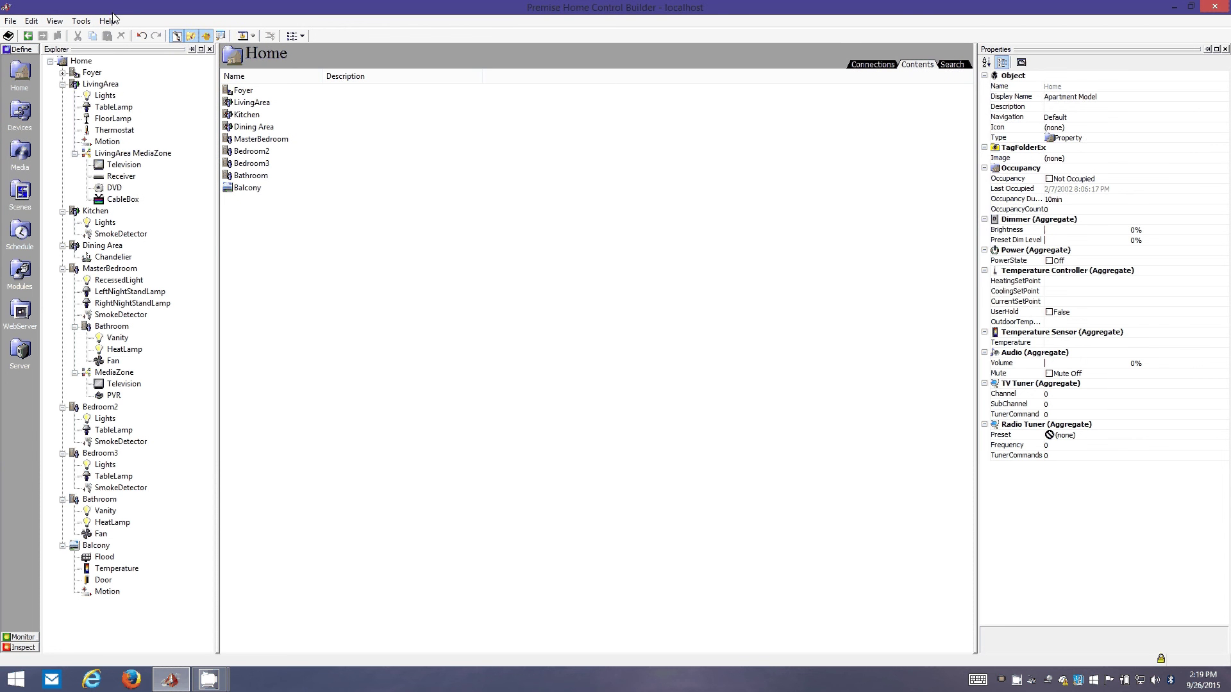
right_click(1017, 683)
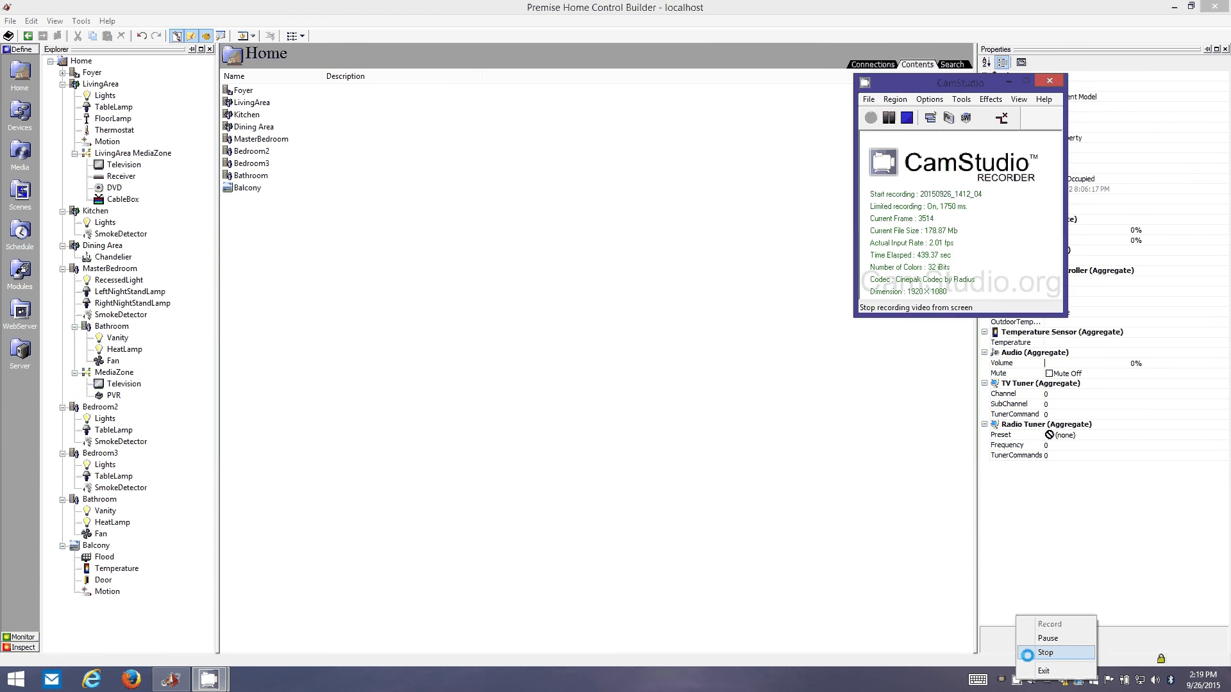